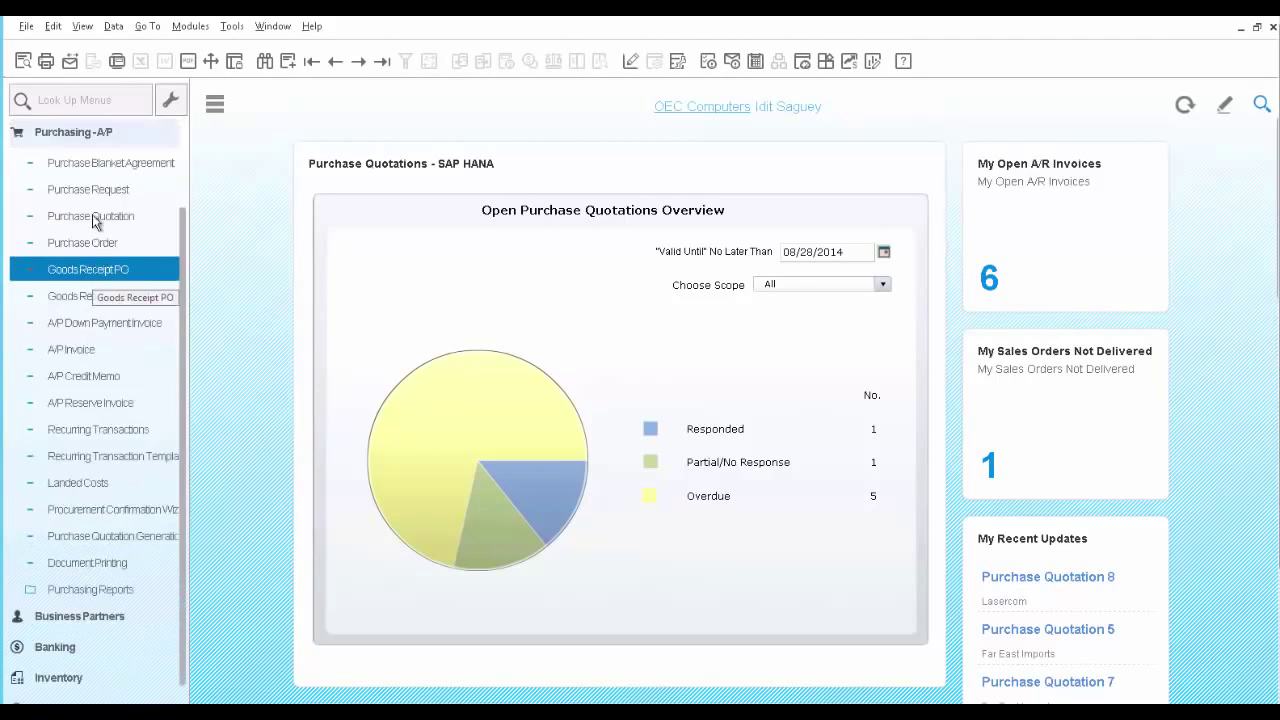
Step: Open the last purchase blanket agreement record and display its item details
click(90, 161)
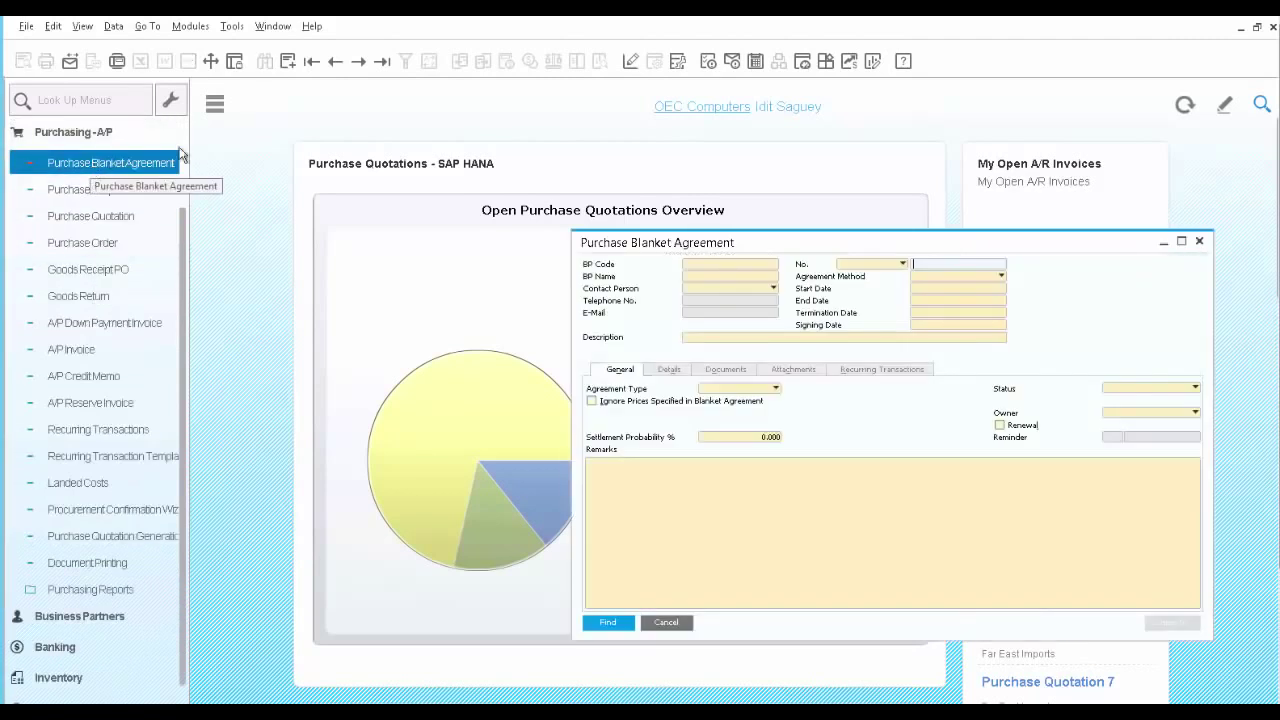
click(381, 62)
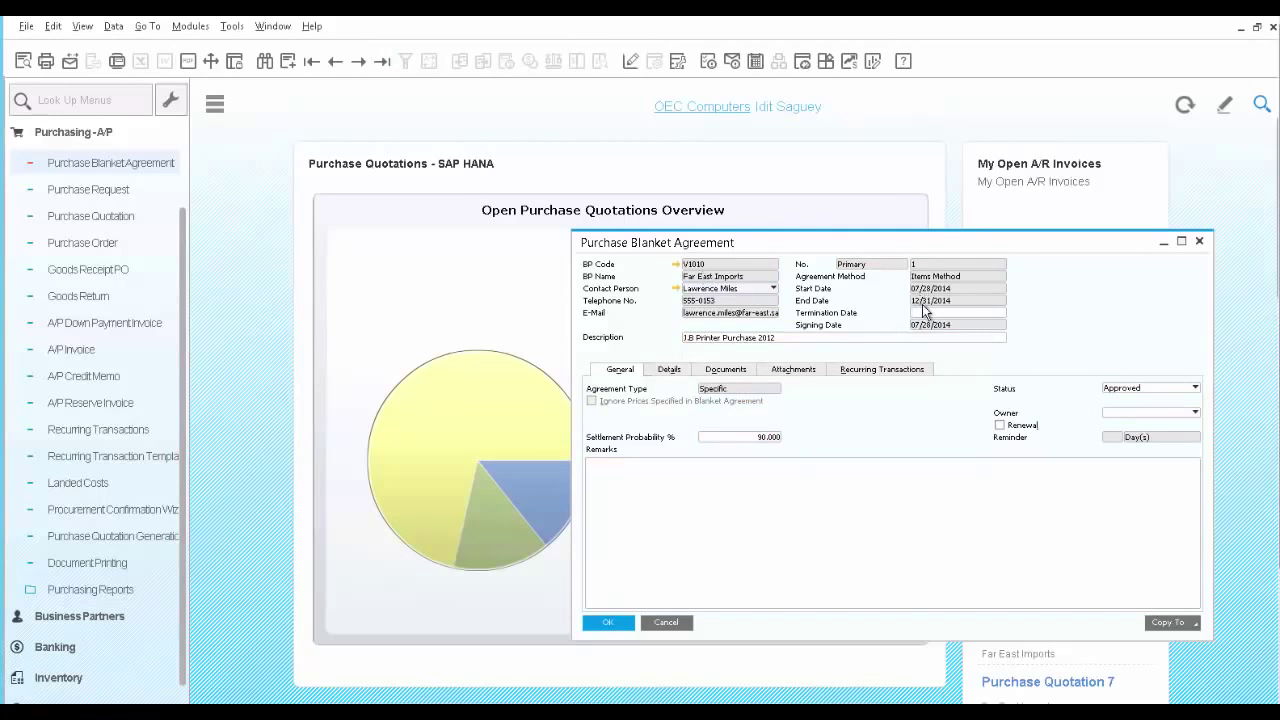
triple_click(761, 339)
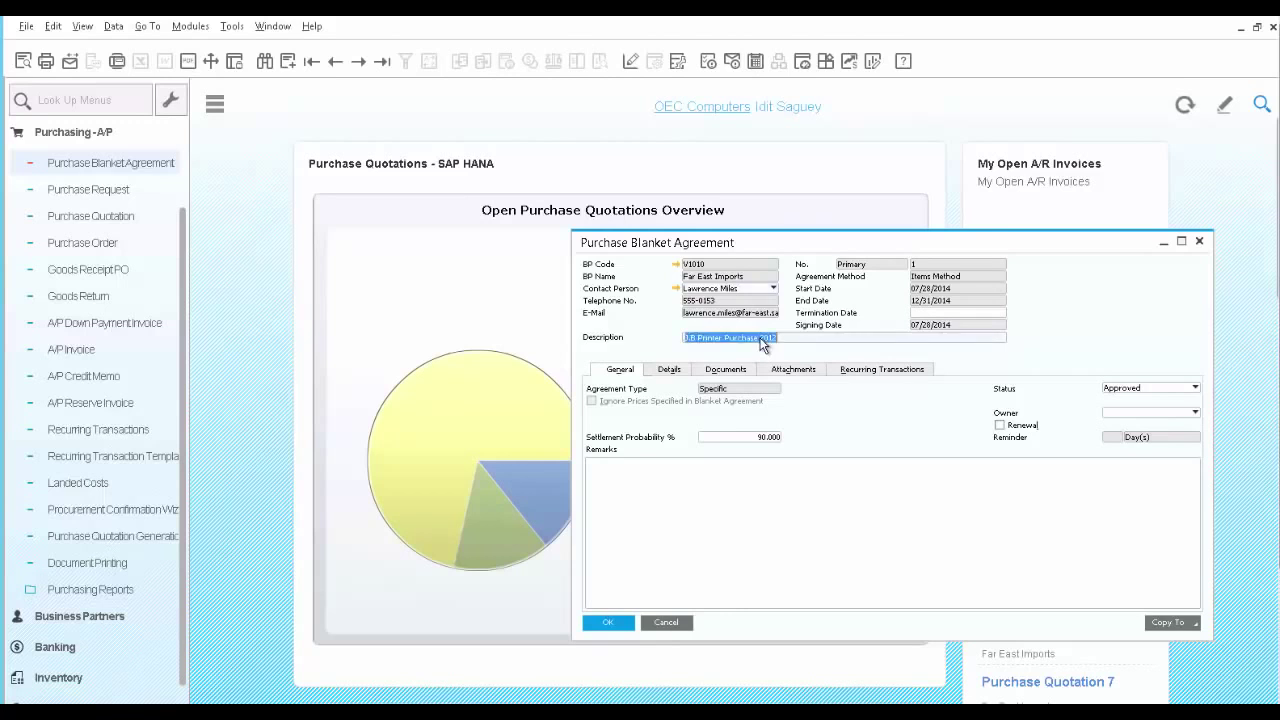
click(665, 371)
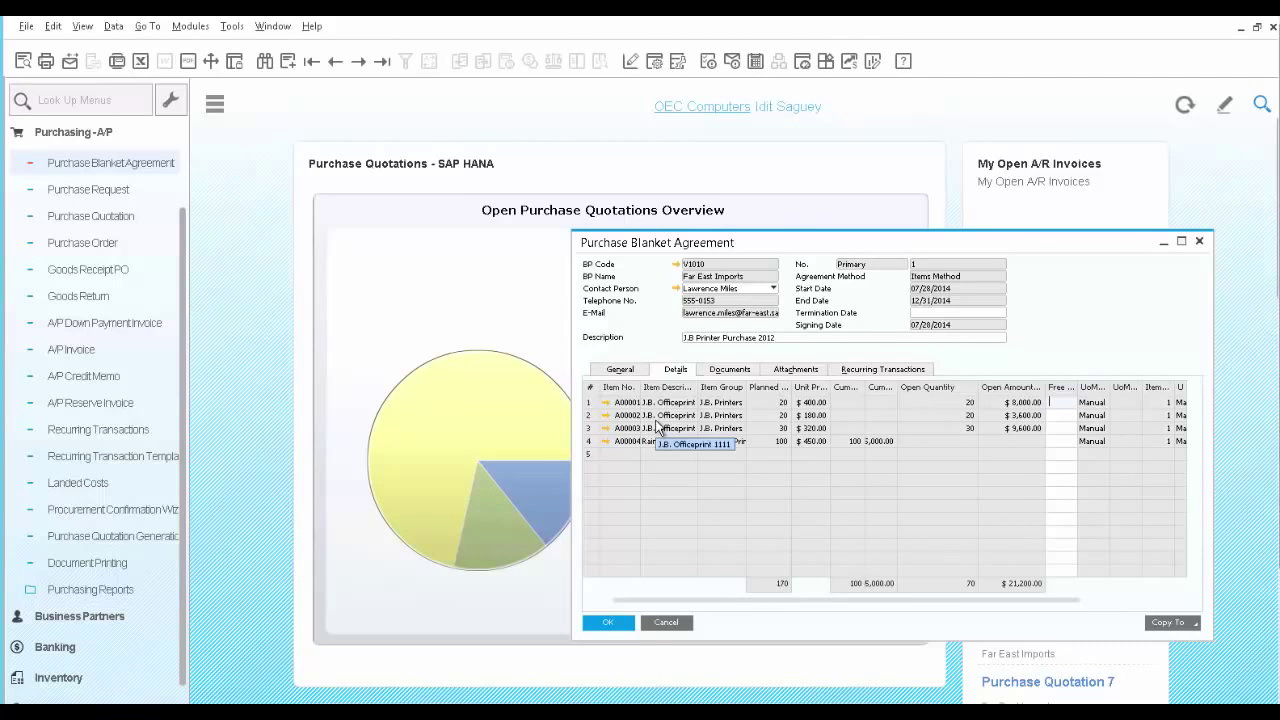
Step: Review the release schedule of item A00003 in the blanket agreement, and select the Rainbow Color printer row
double_click(592, 430)
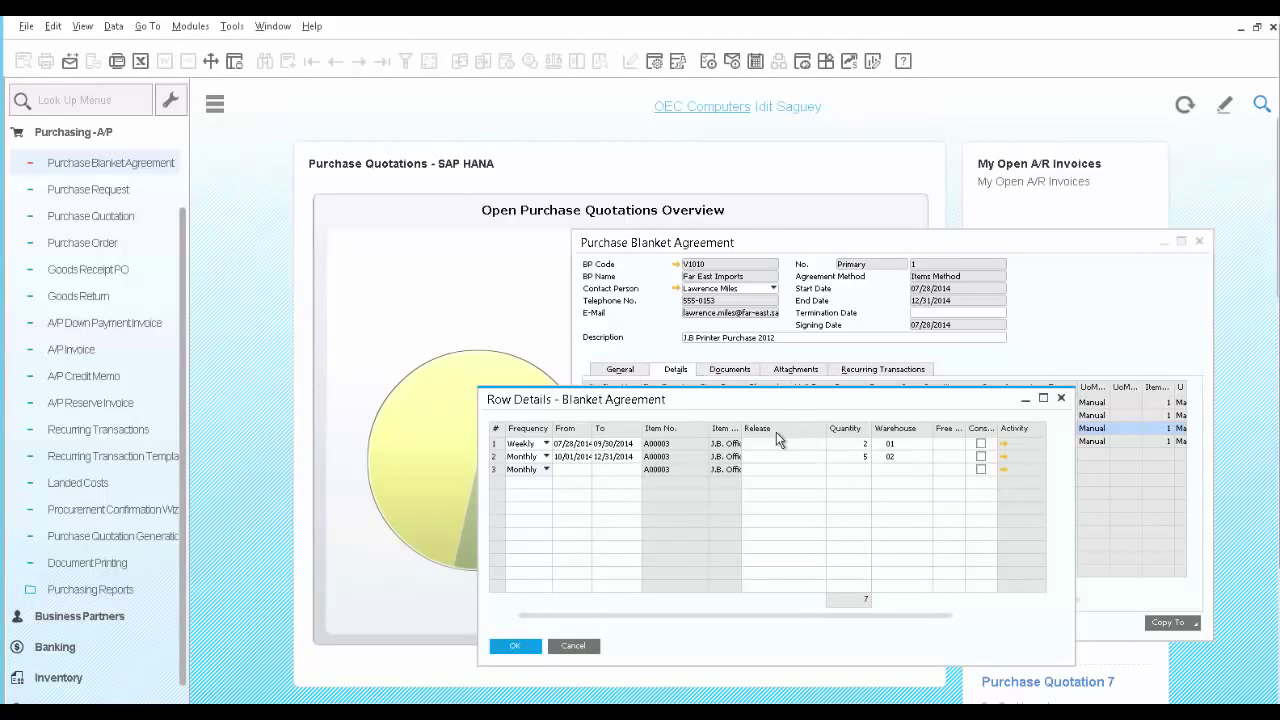
click(522, 642)
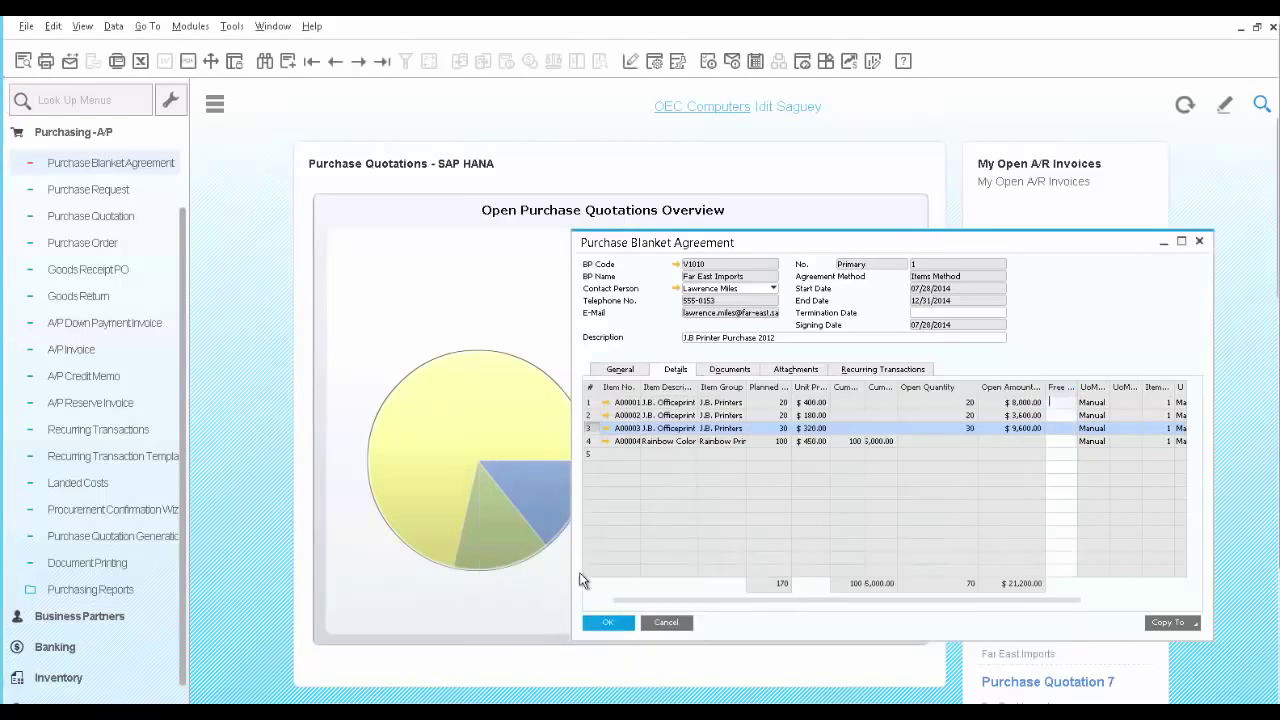
click(589, 441)
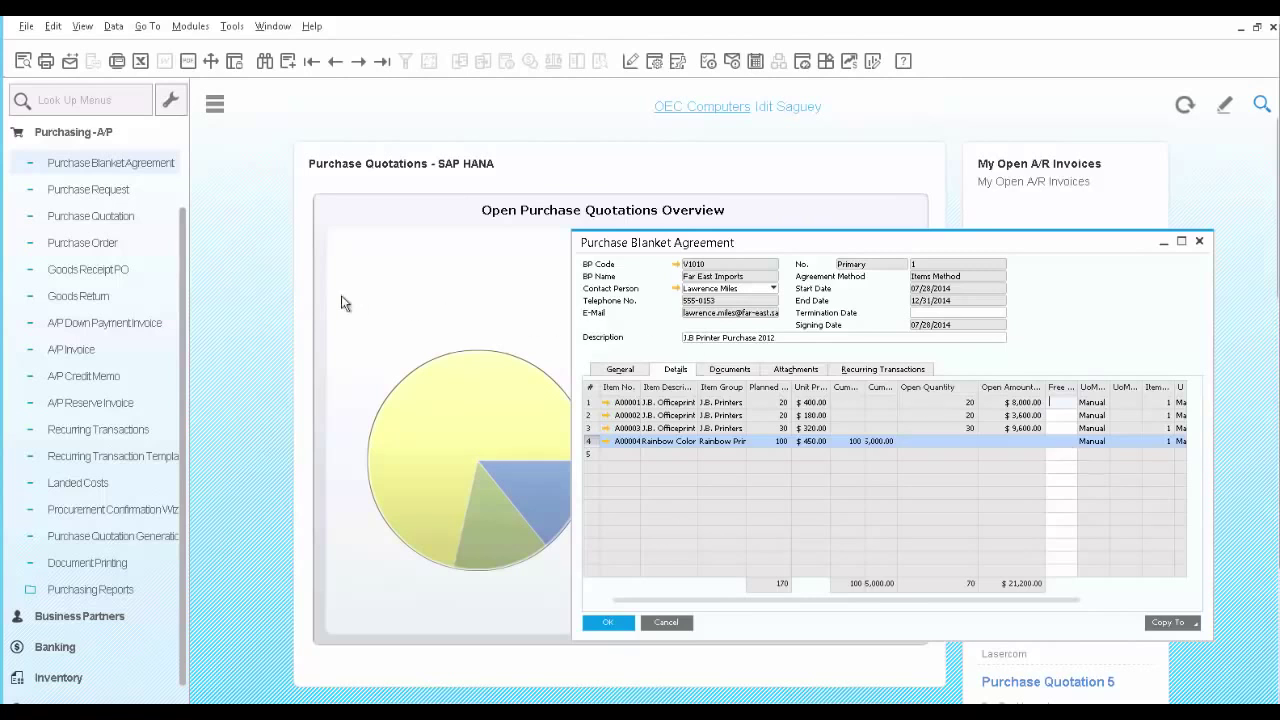
Step: Start a new purchase order for the vendor Far East Imports
click(98, 246)
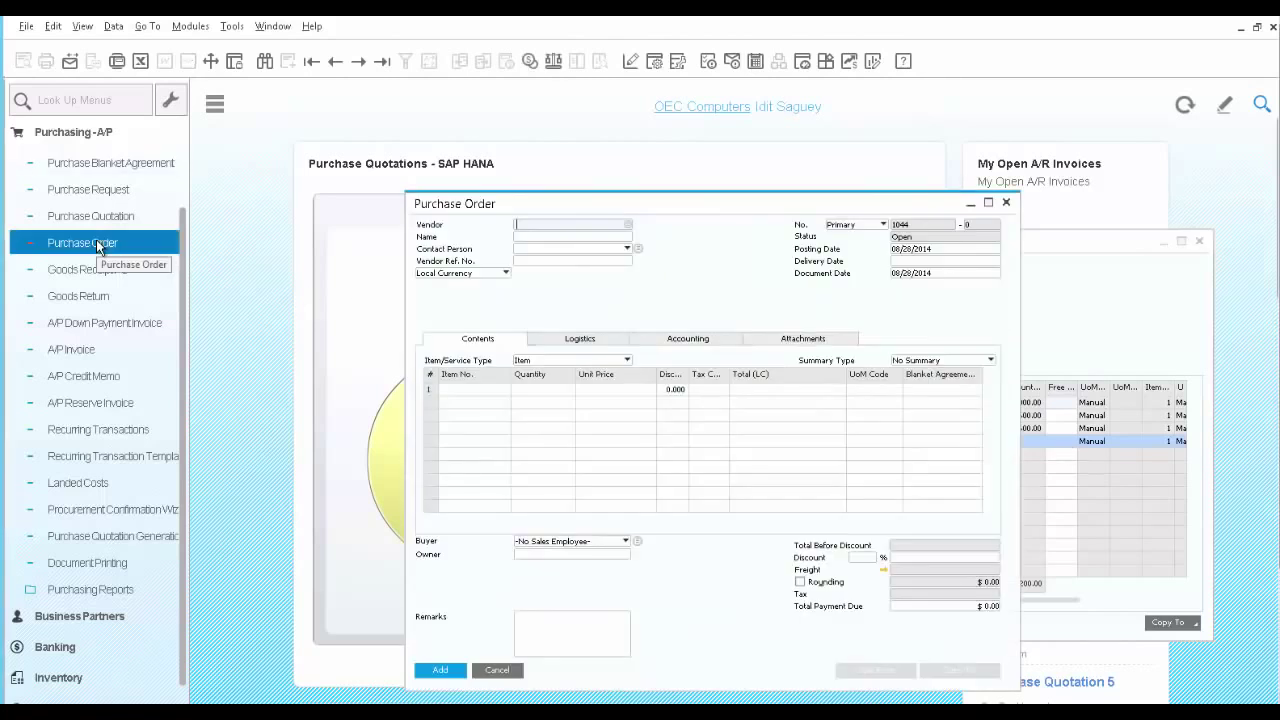
click(630, 227)
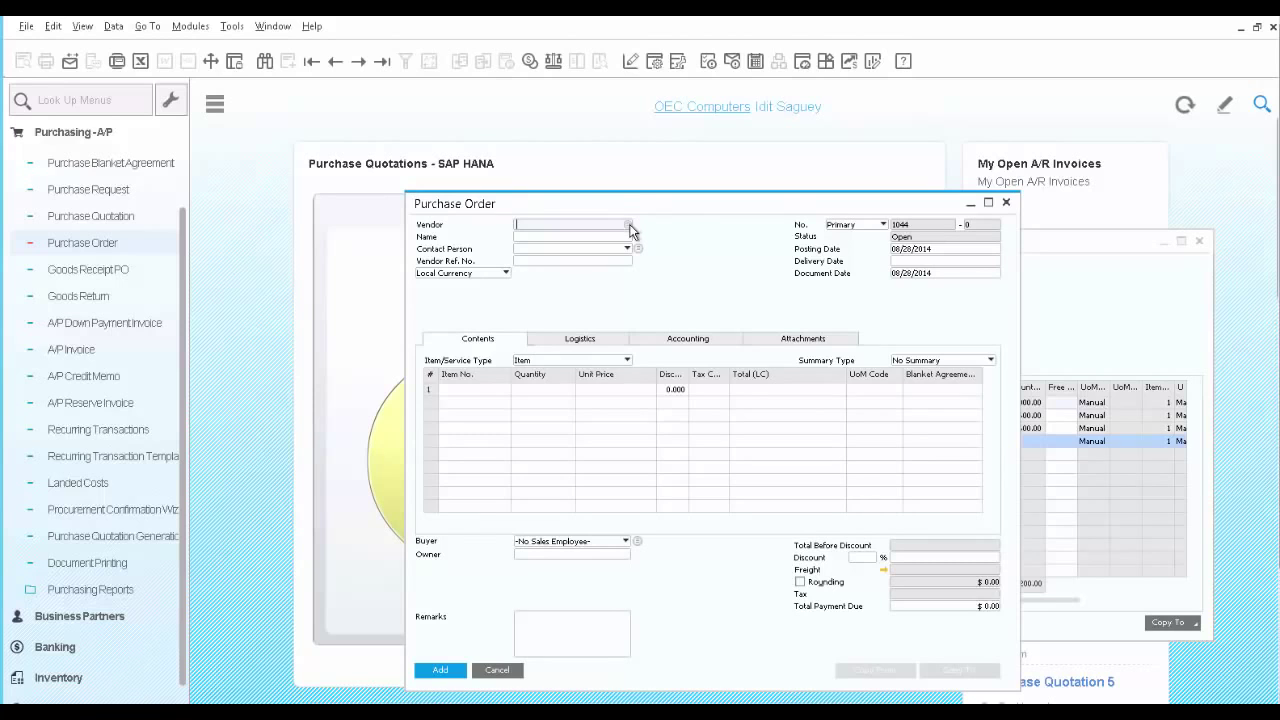
click(591, 388)
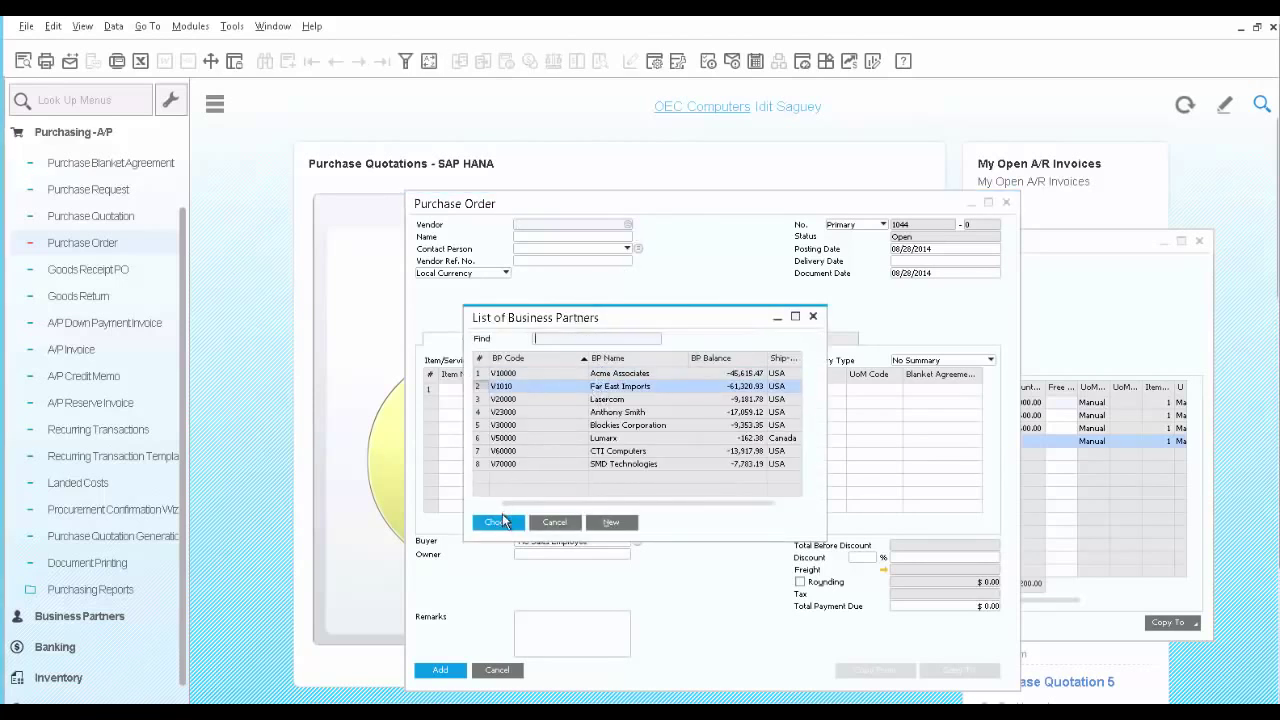
click(498, 522)
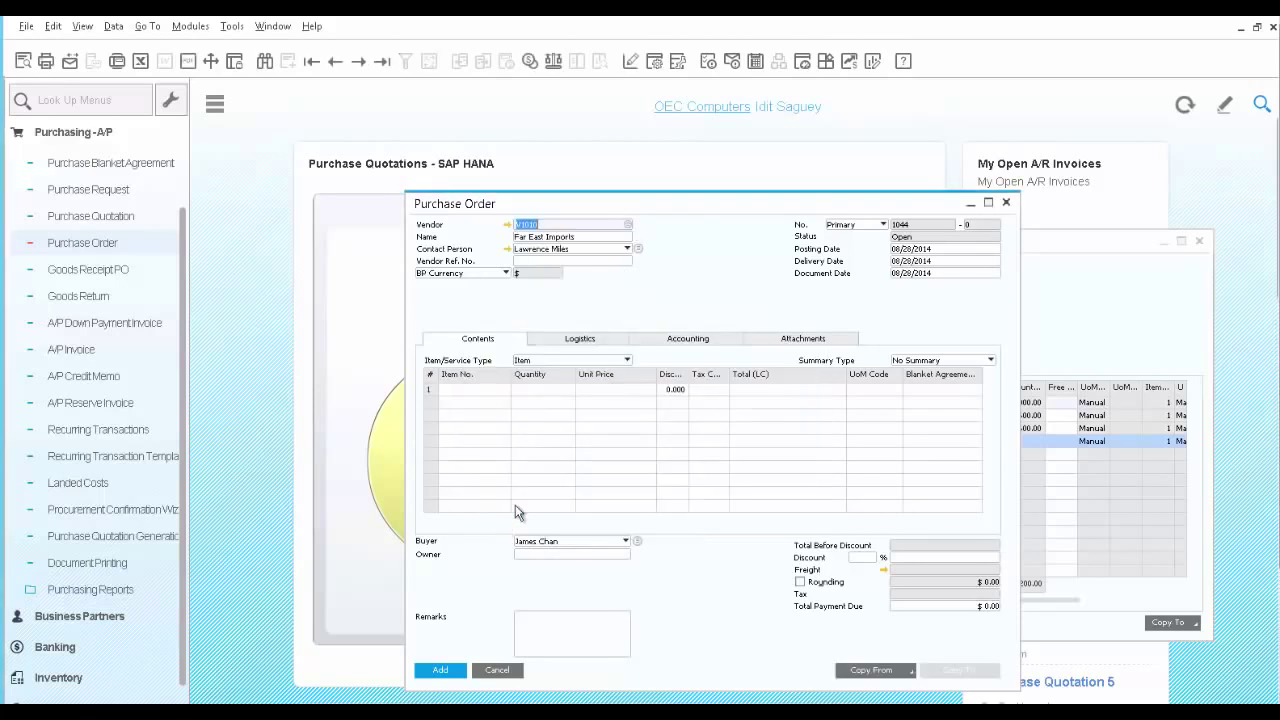
Step: Enter item A00001 on the first line of the purchase order
click(497, 390)
click(505, 392)
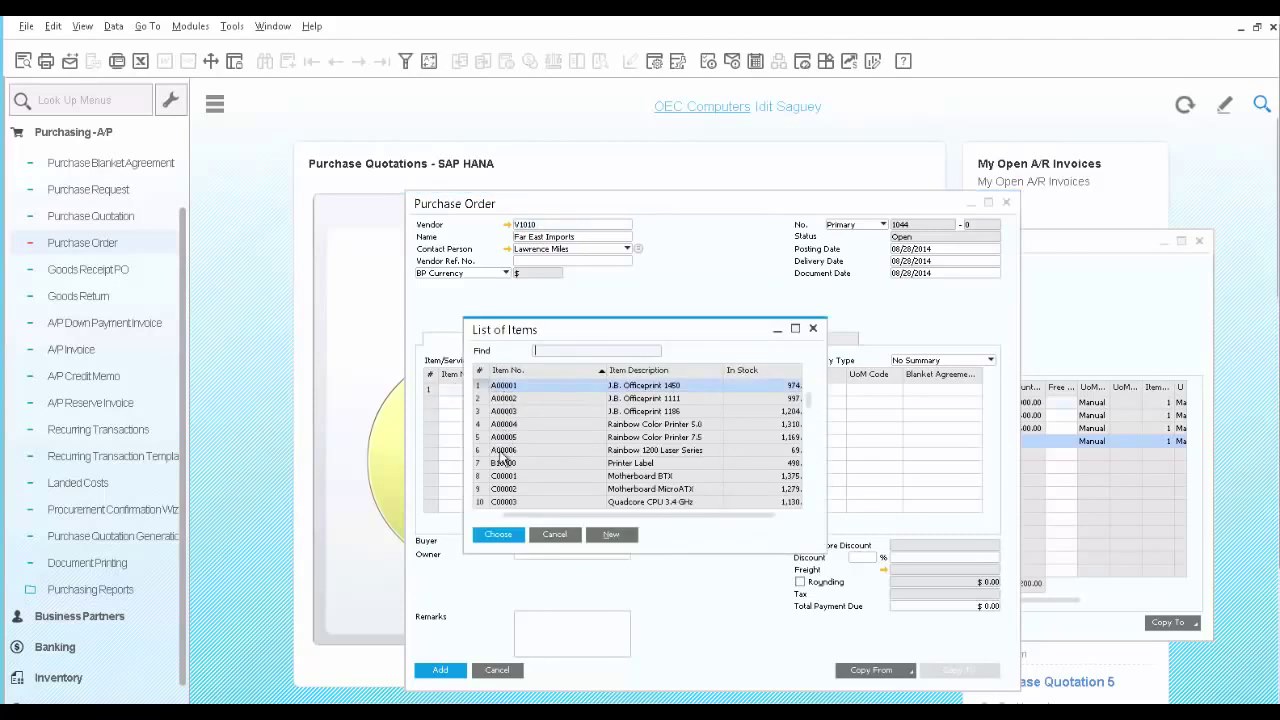
click(500, 535)
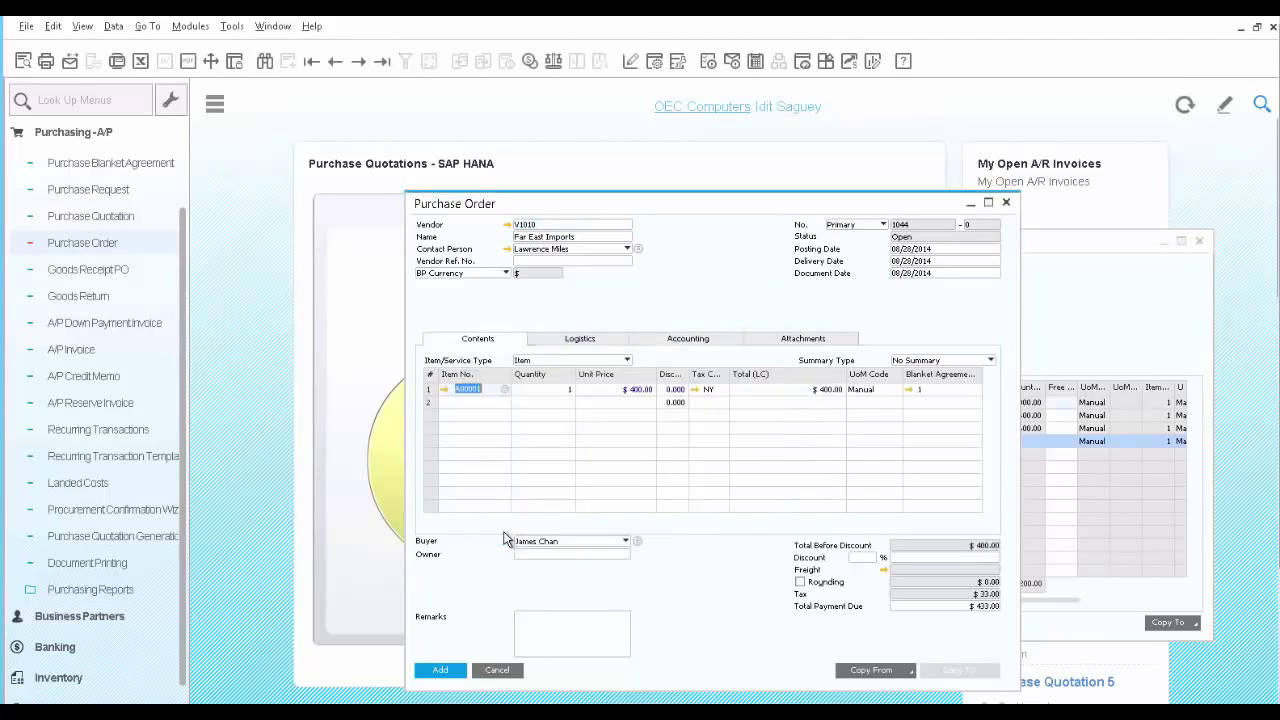
Step: Check the blanket agreement linked to the item line and add the purchase order
click(909, 391)
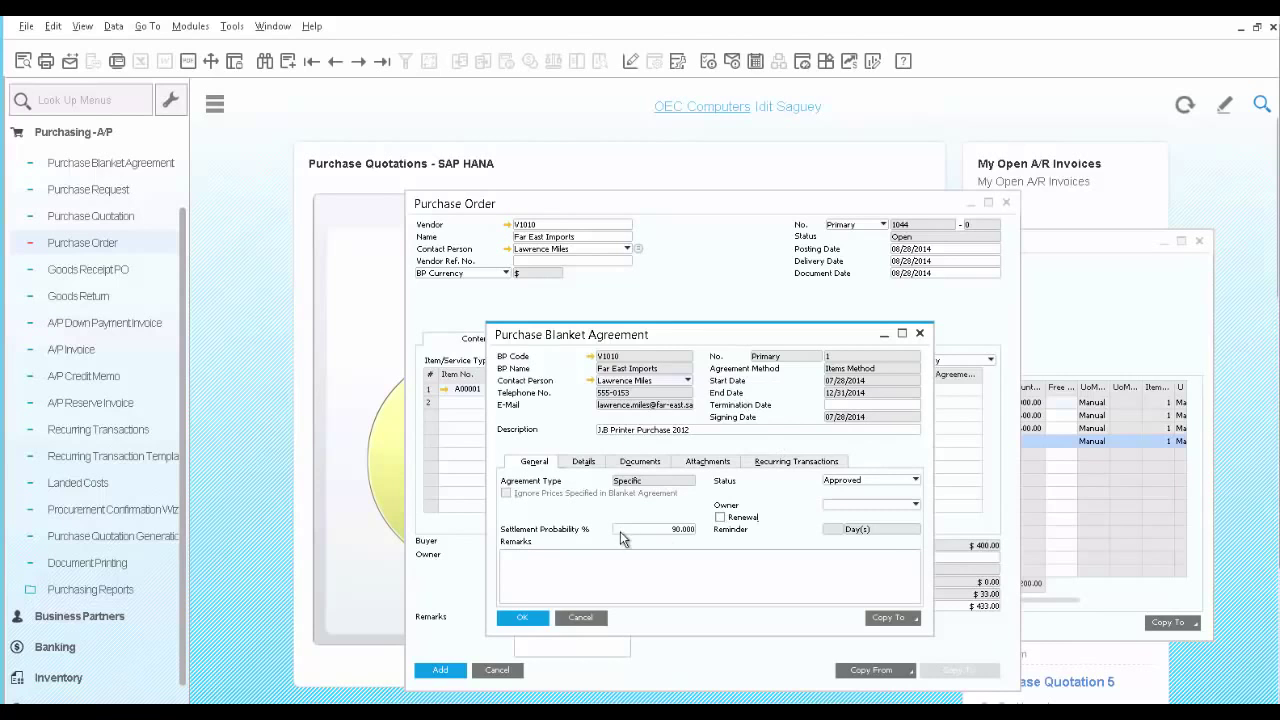
click(578, 618)
click(443, 671)
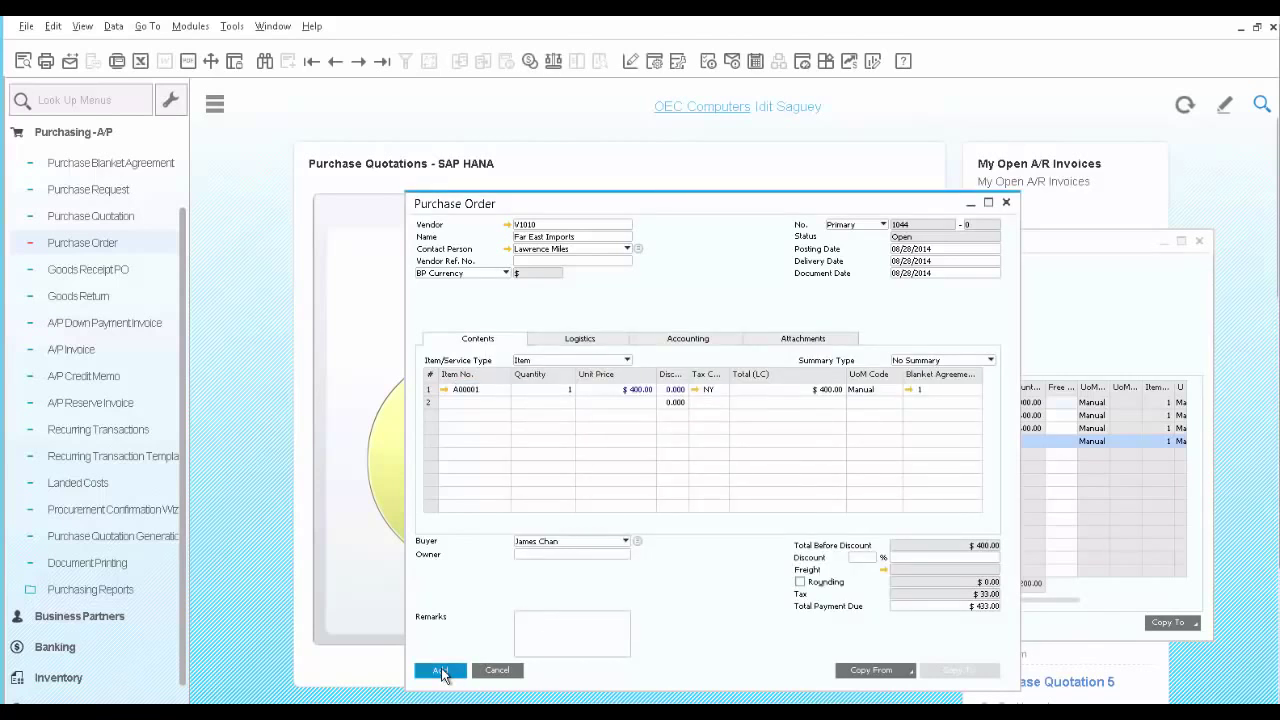
Step: Bring up the newly added purchase order, copy it to a goods receipt PO, and add that receipt
click(382, 62)
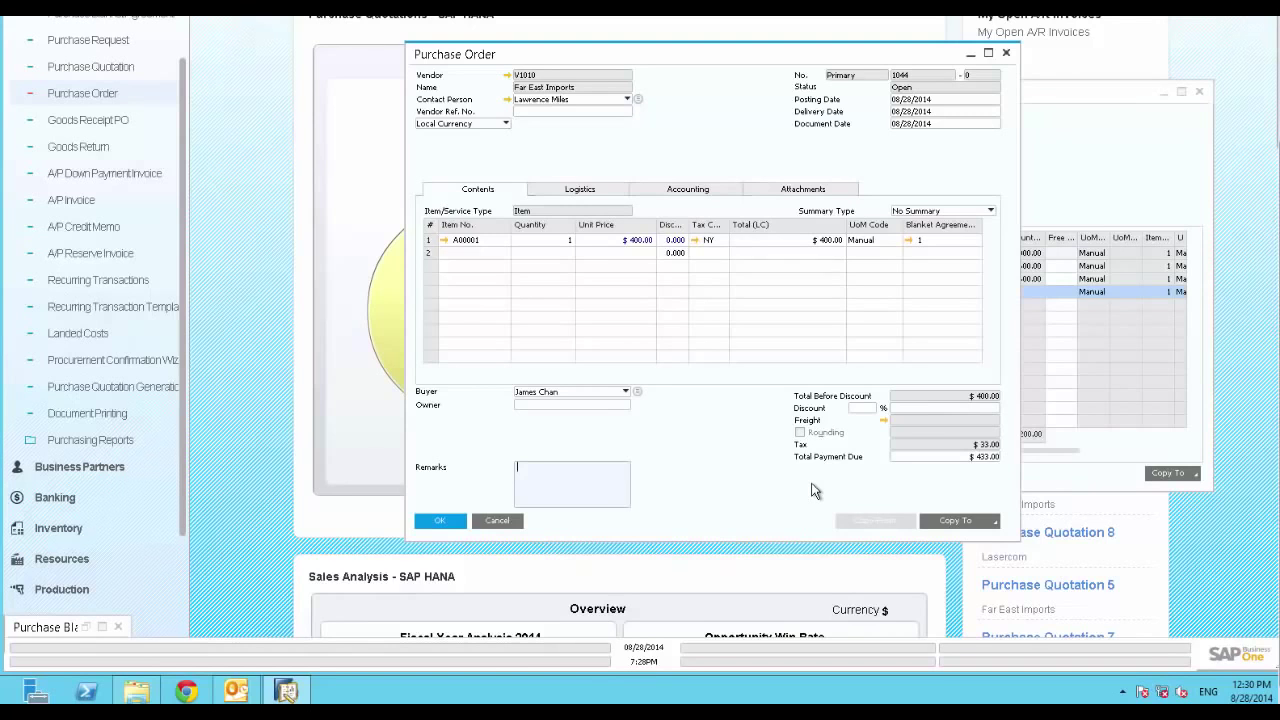
click(993, 522)
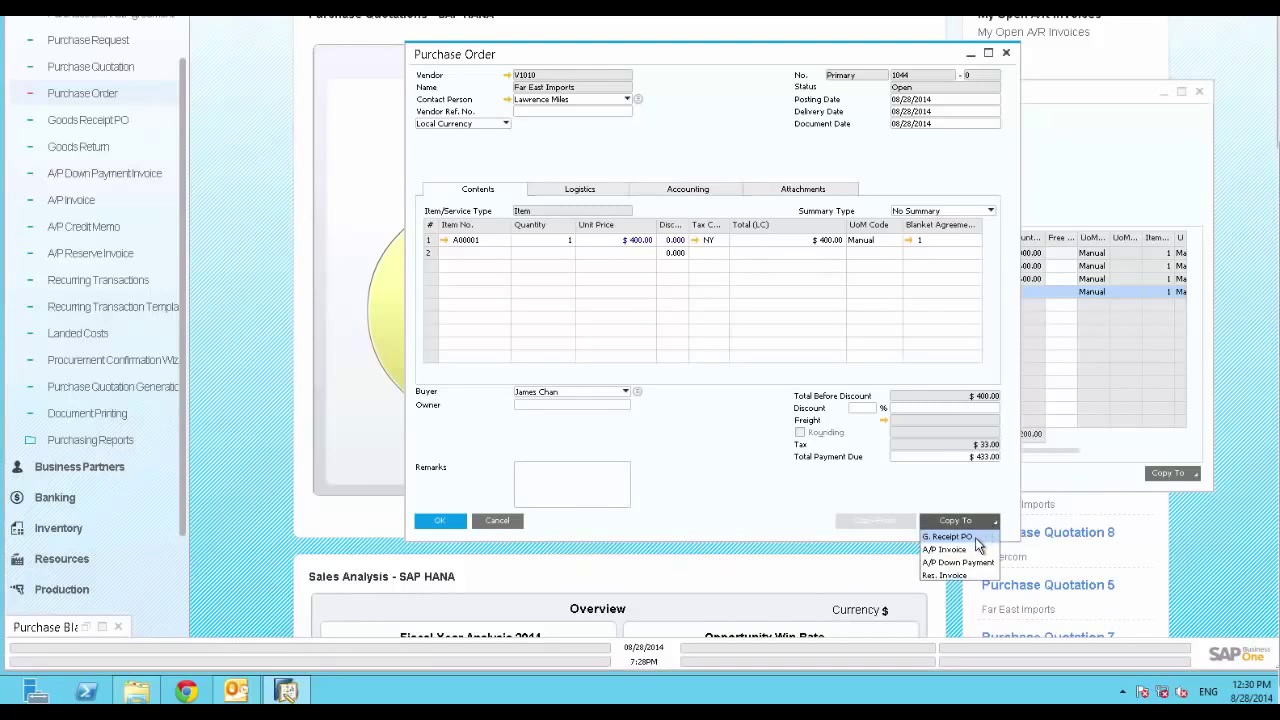
click(960, 537)
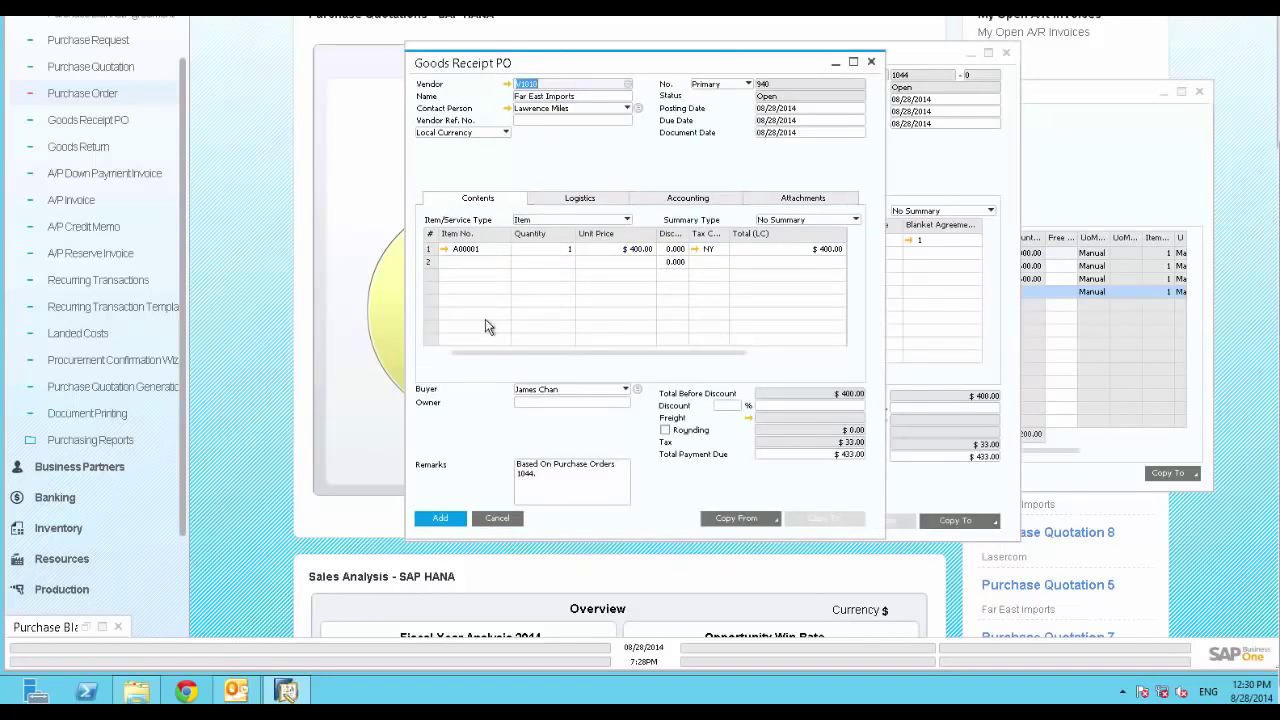
click(437, 515)
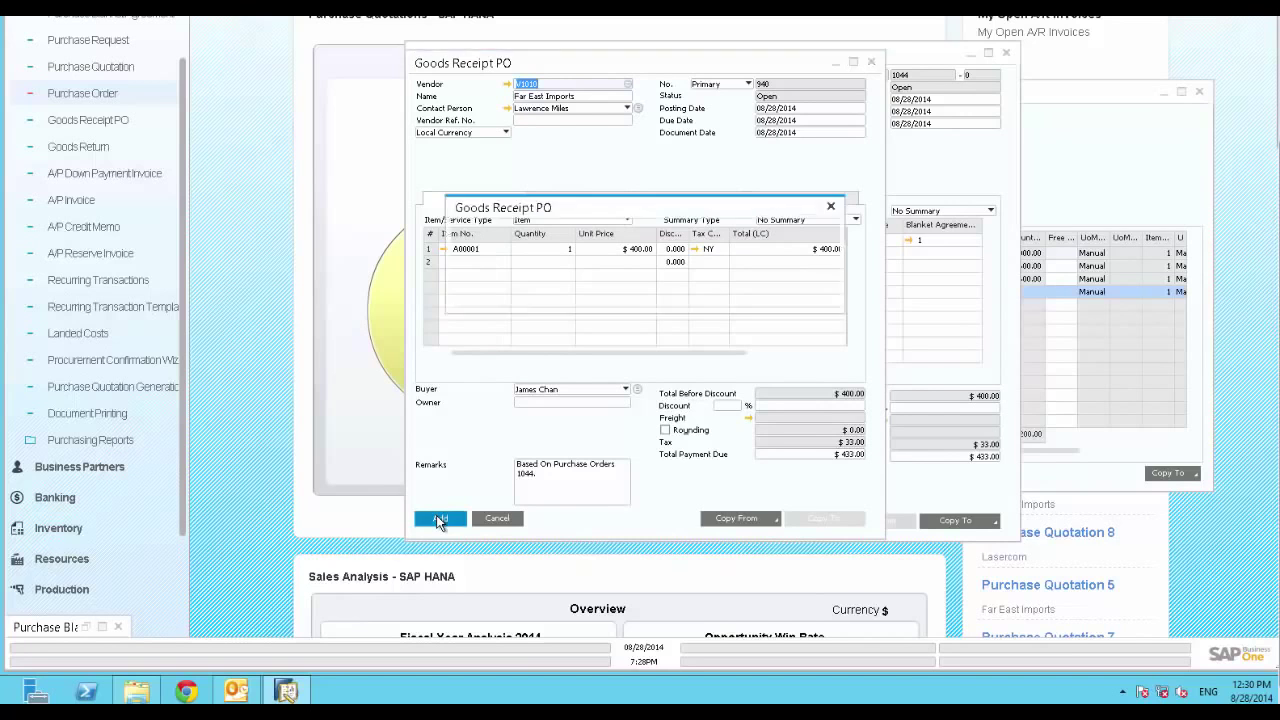
click(484, 294)
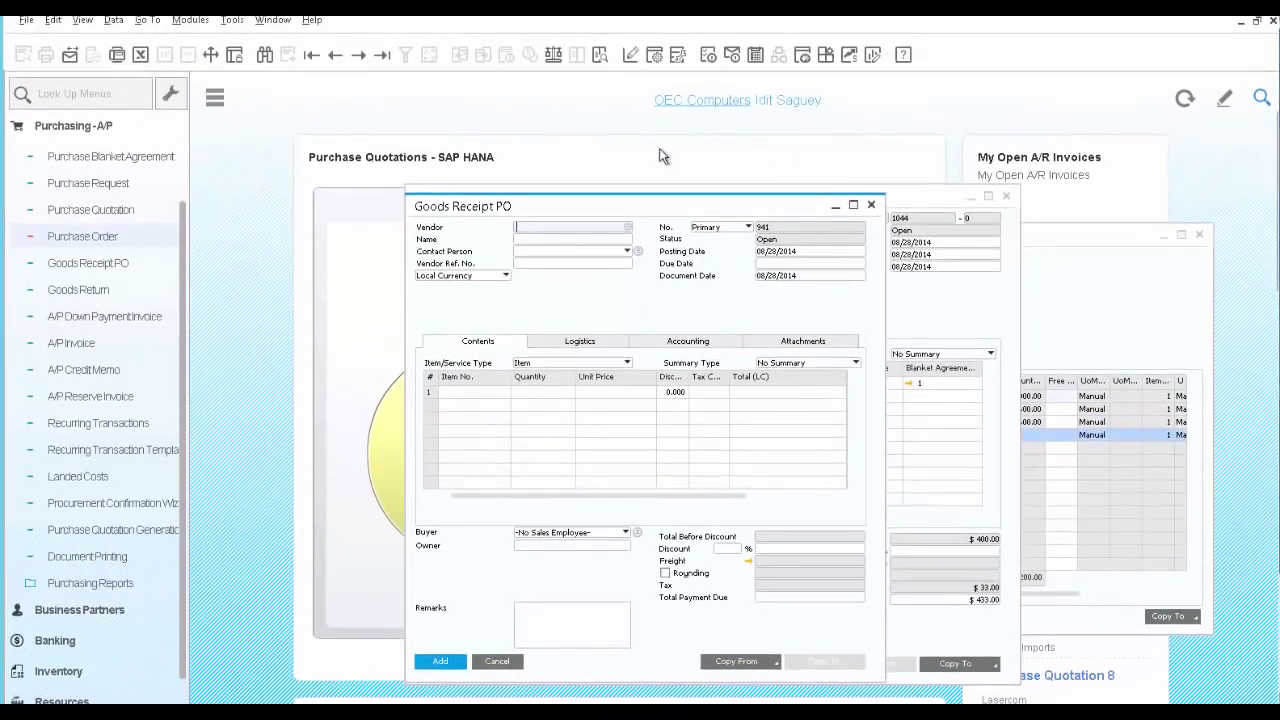
Step: Bring up the newly added goods receipt PO, copy it to an A/P invoice, and add that invoice
click(381, 55)
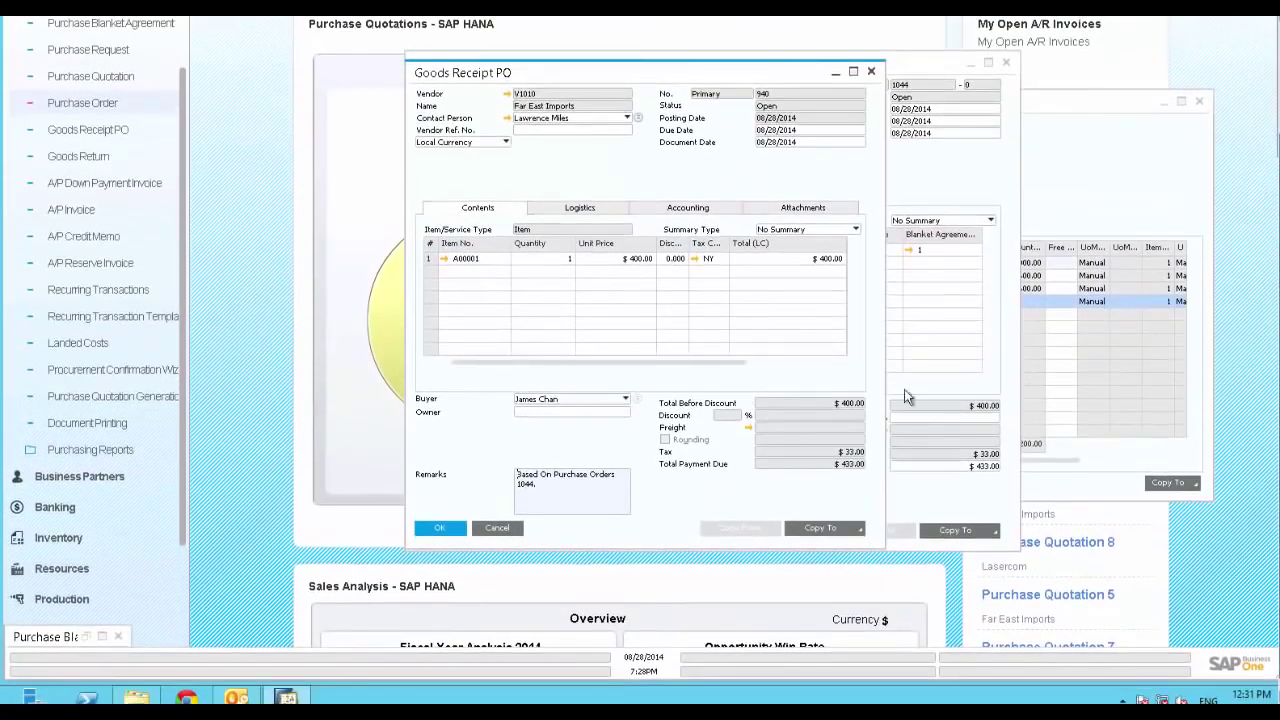
click(856, 522)
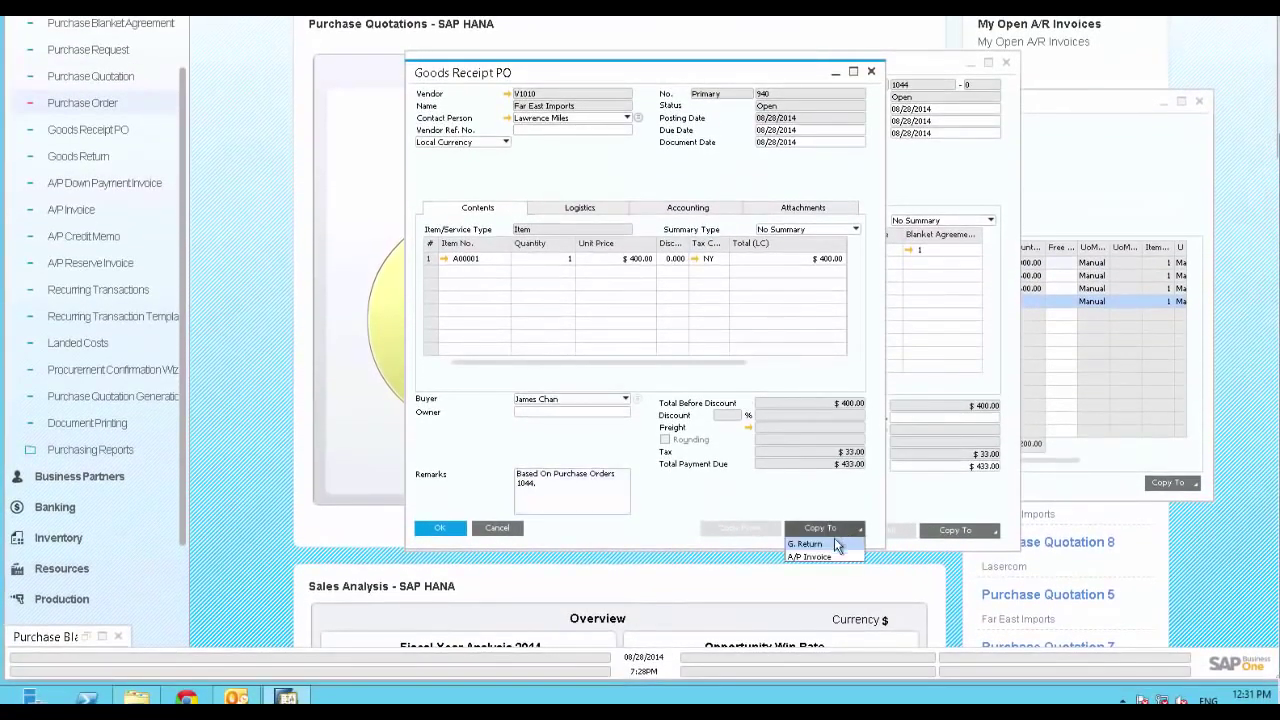
click(827, 555)
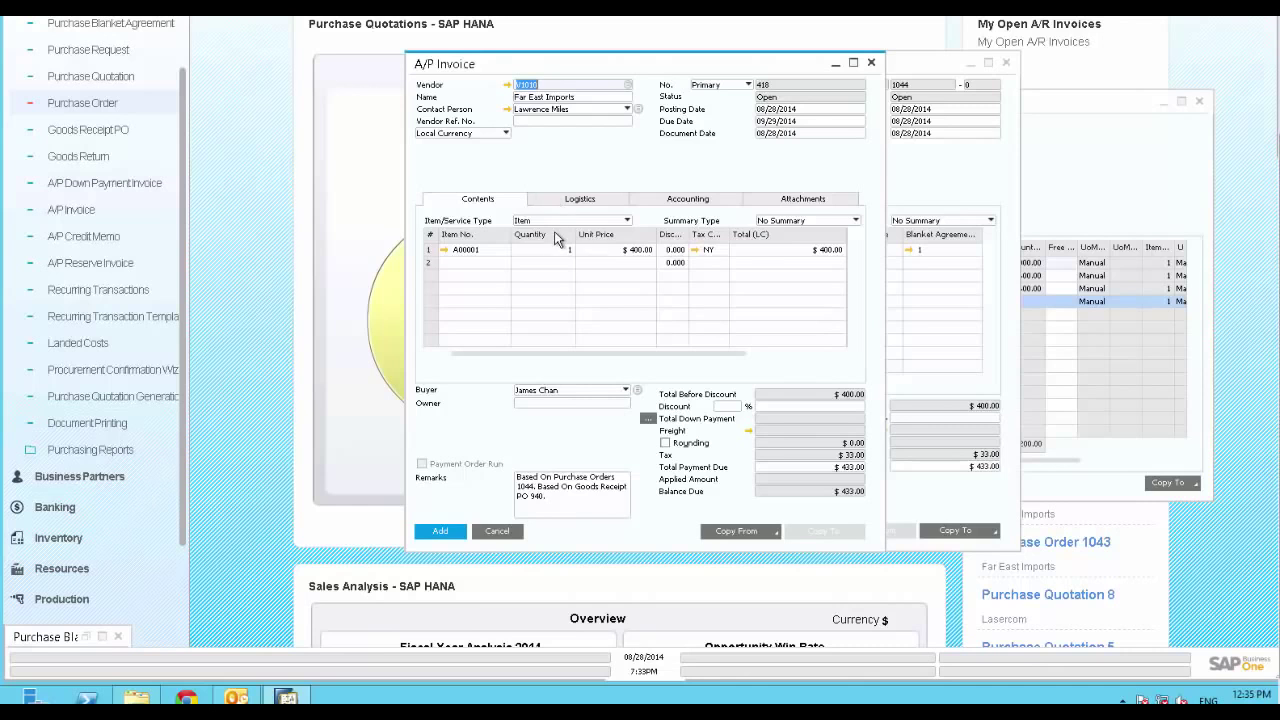
click(441, 533)
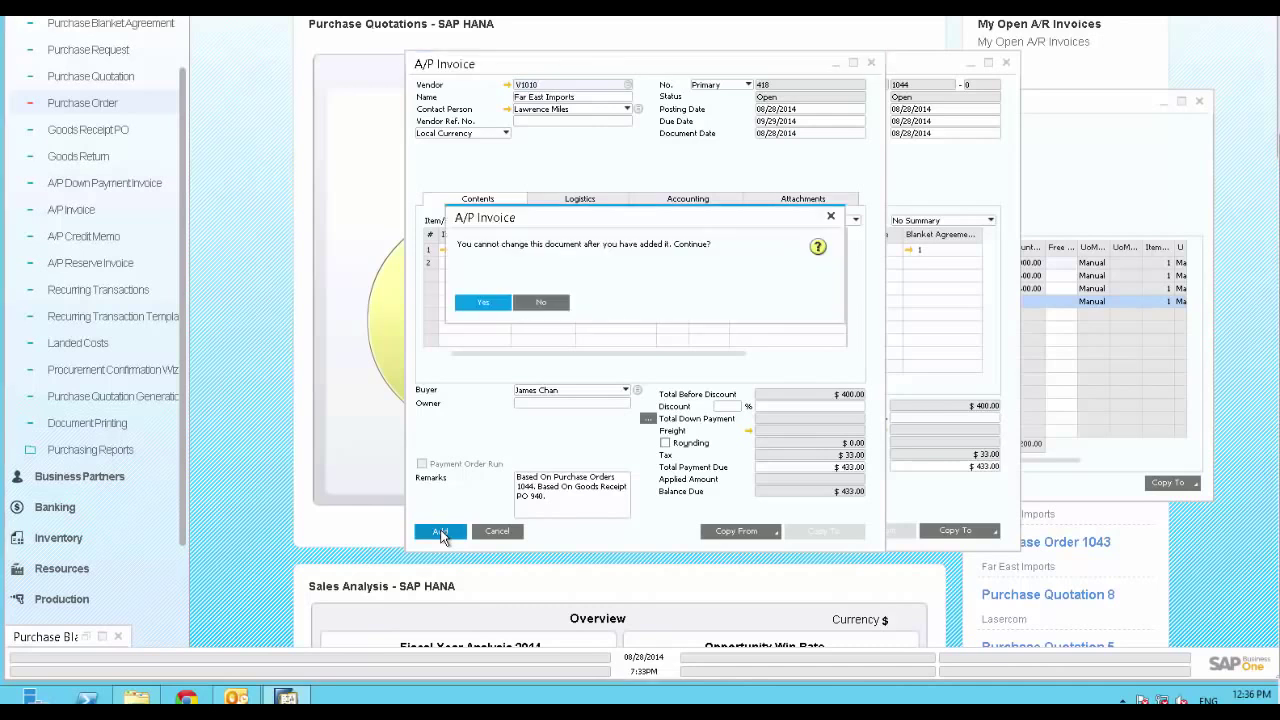
click(482, 305)
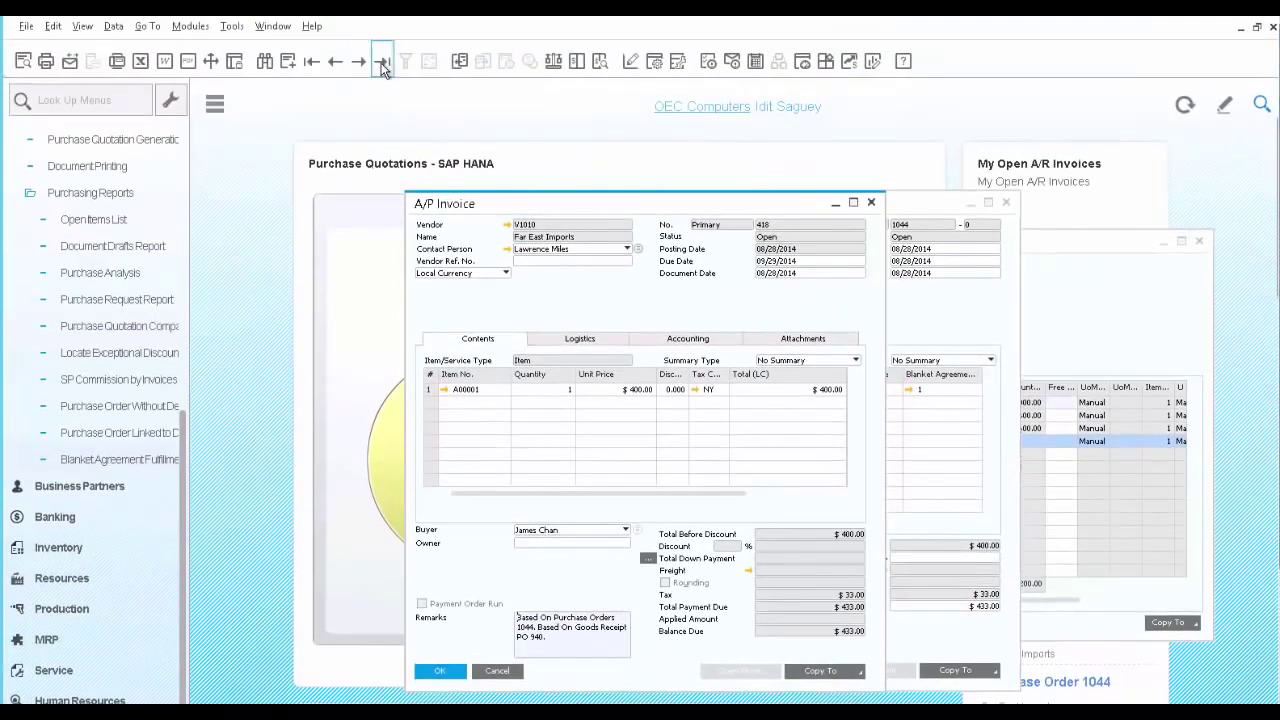
Step: Examine the A/P invoice's relationship map, including the originating purchase order, and close the map
right_click(576, 295)
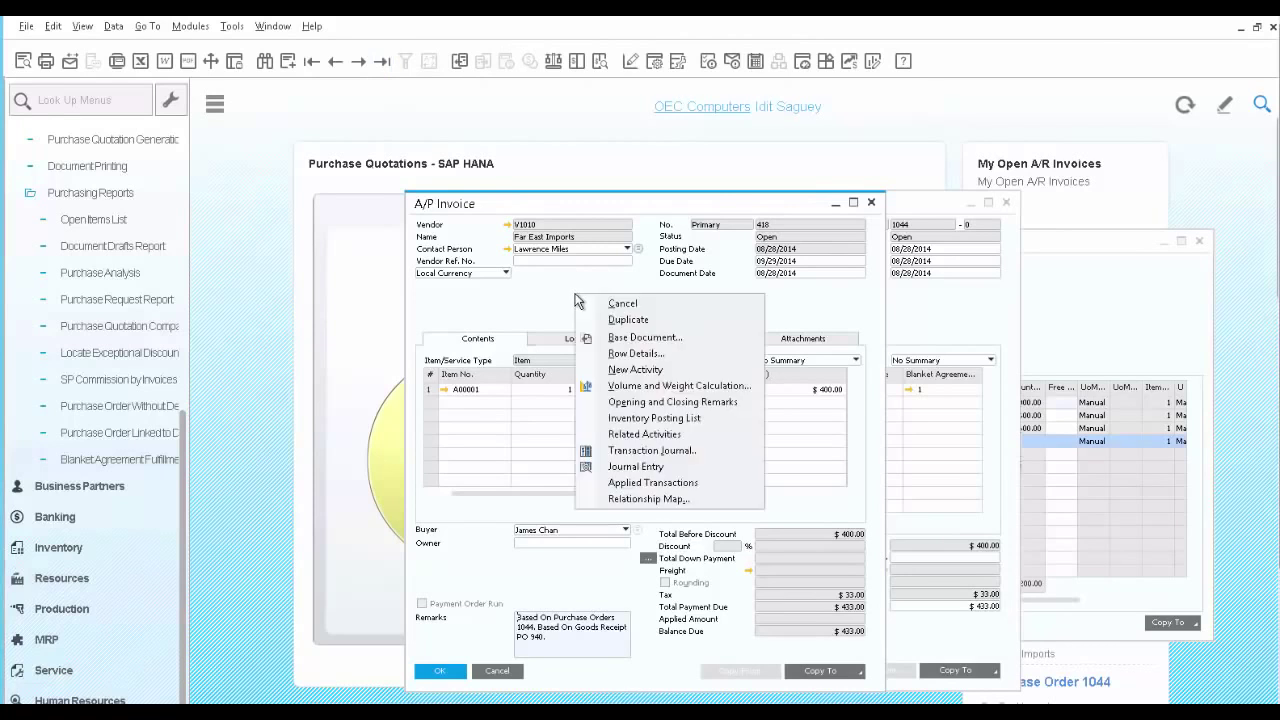
click(639, 497)
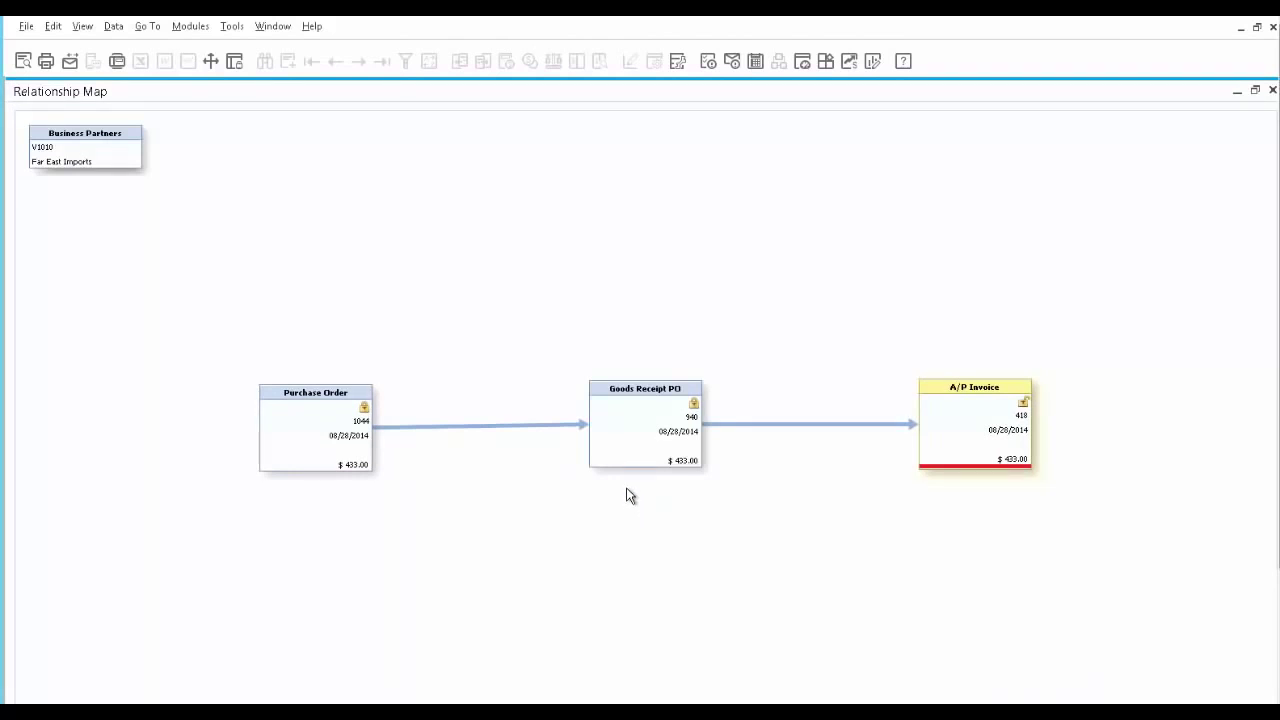
double_click(329, 438)
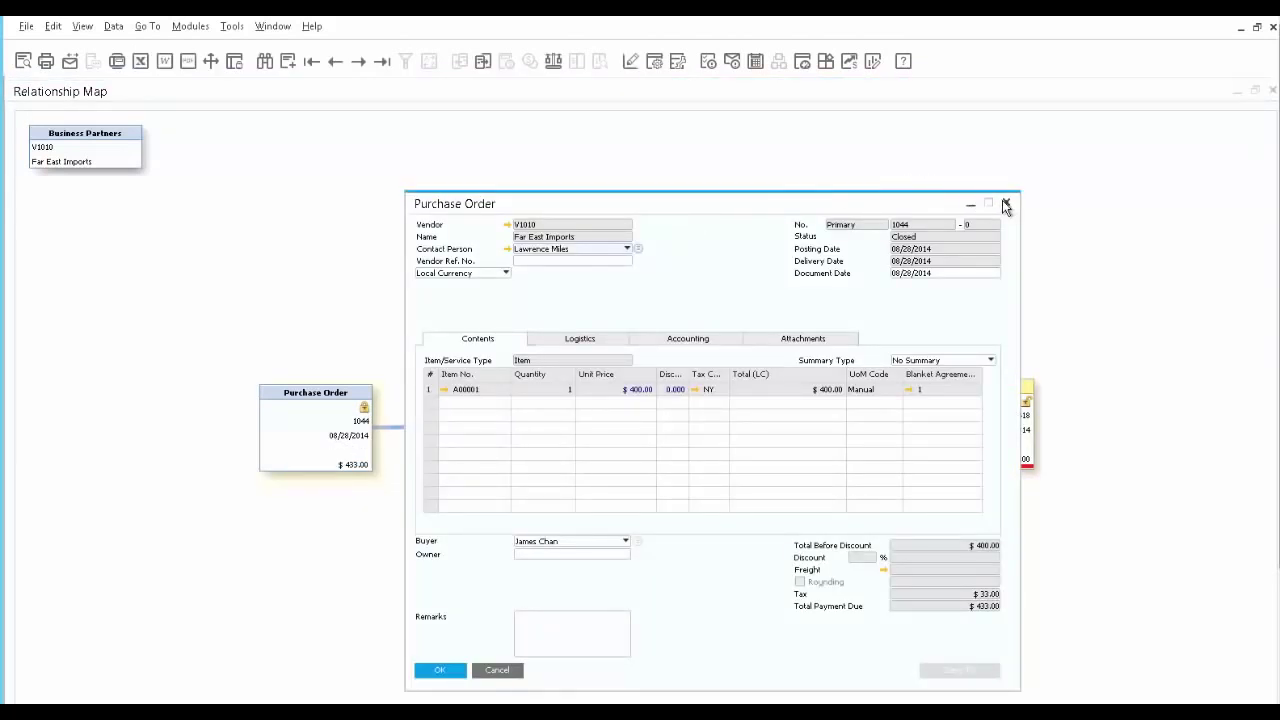
click(1005, 204)
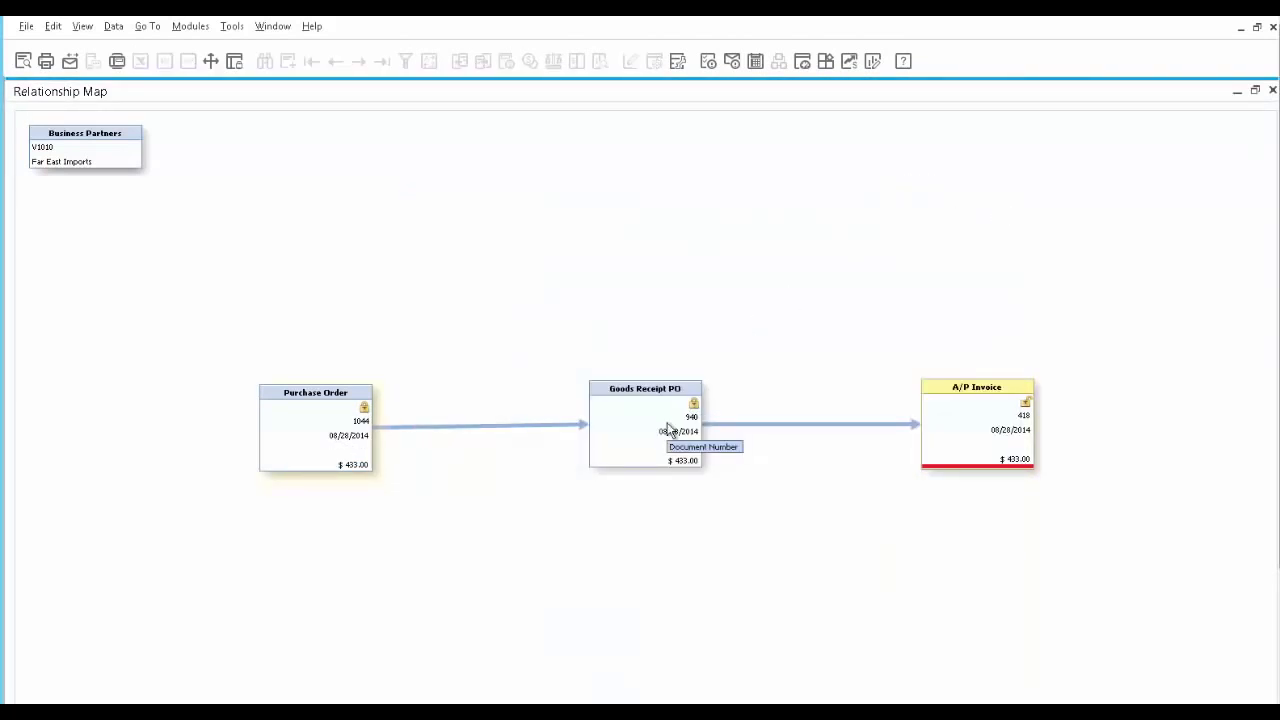
drag(986, 426, 986, 444)
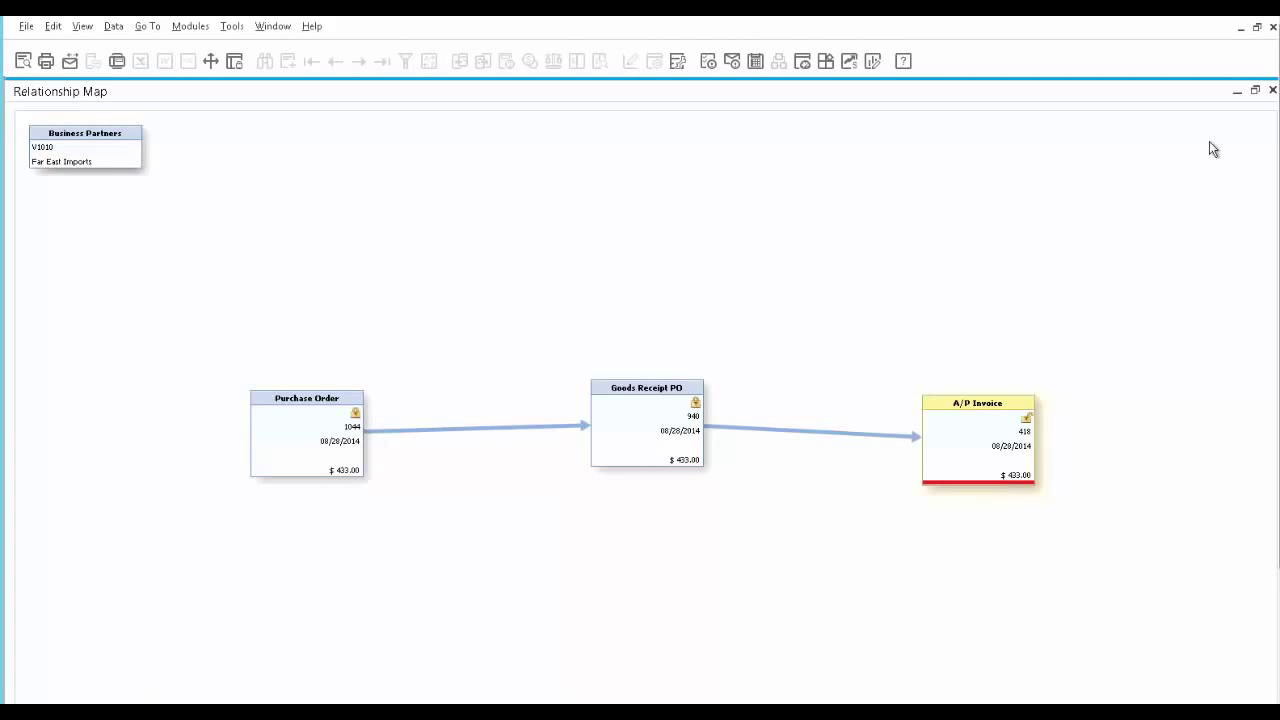
click(1273, 92)
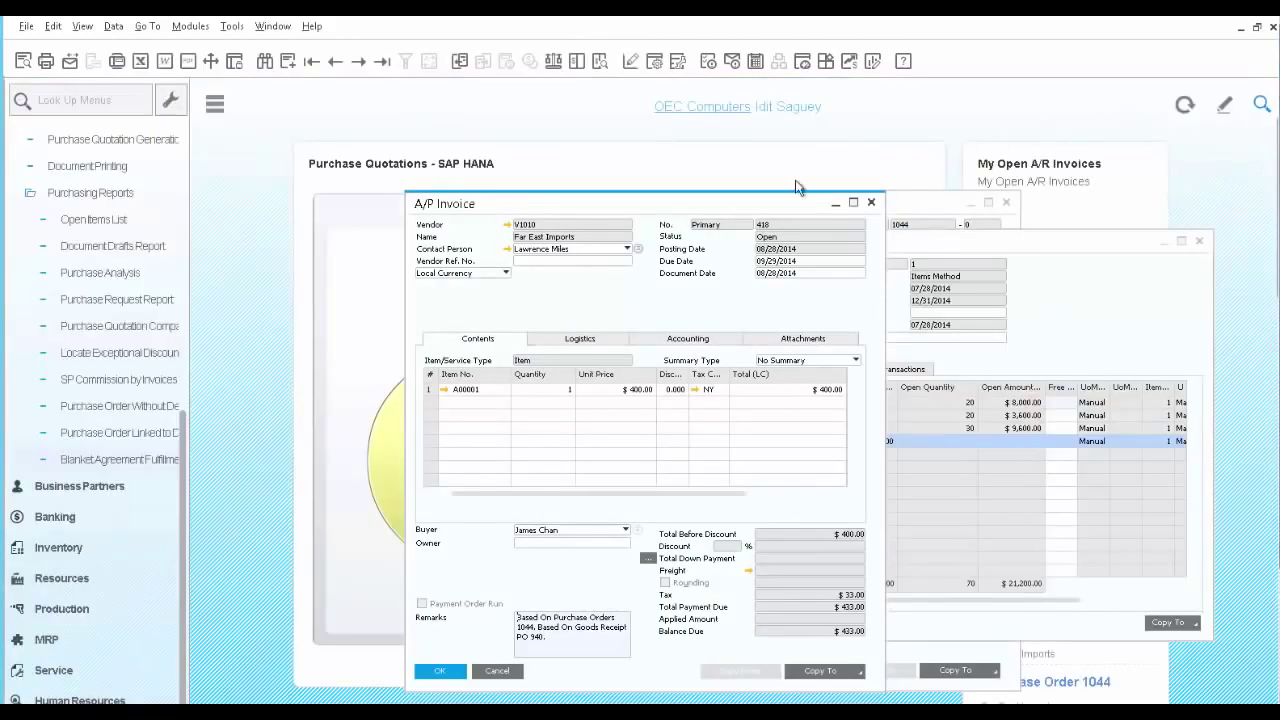
Step: Run the Blanket Agreement Fulfillment Report with the default Items Method selection criteria
click(87, 462)
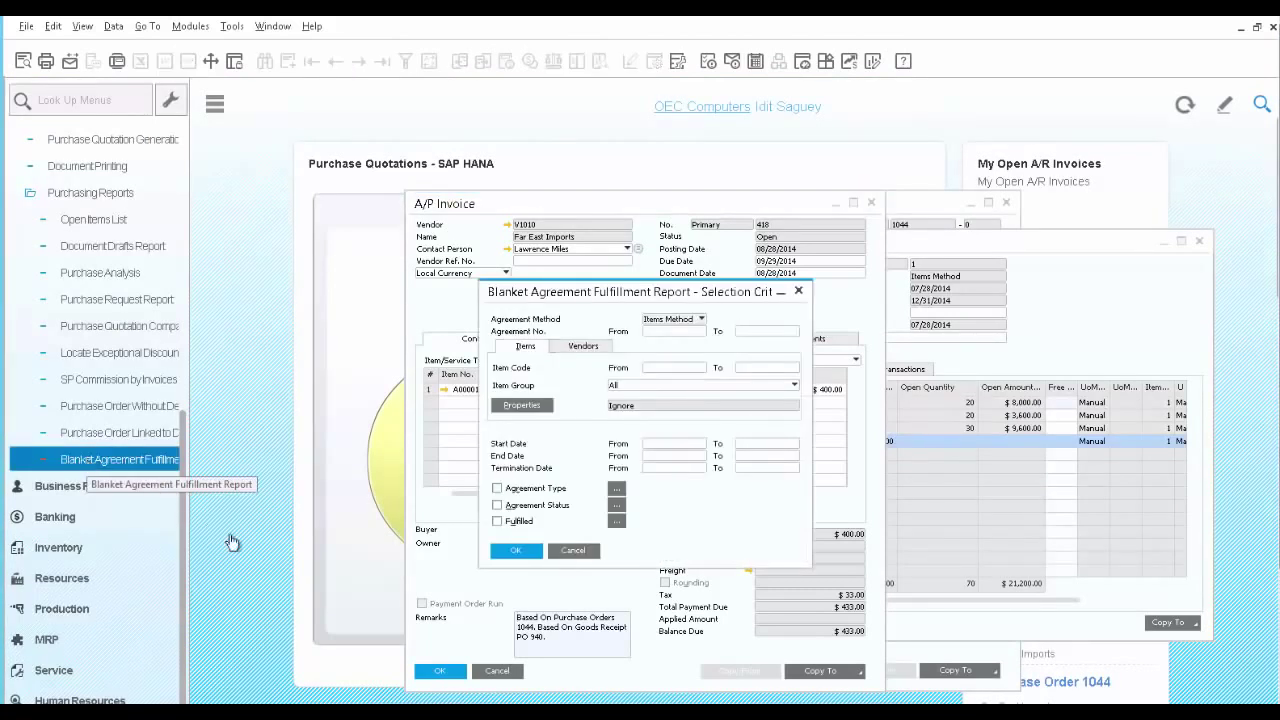
click(508, 551)
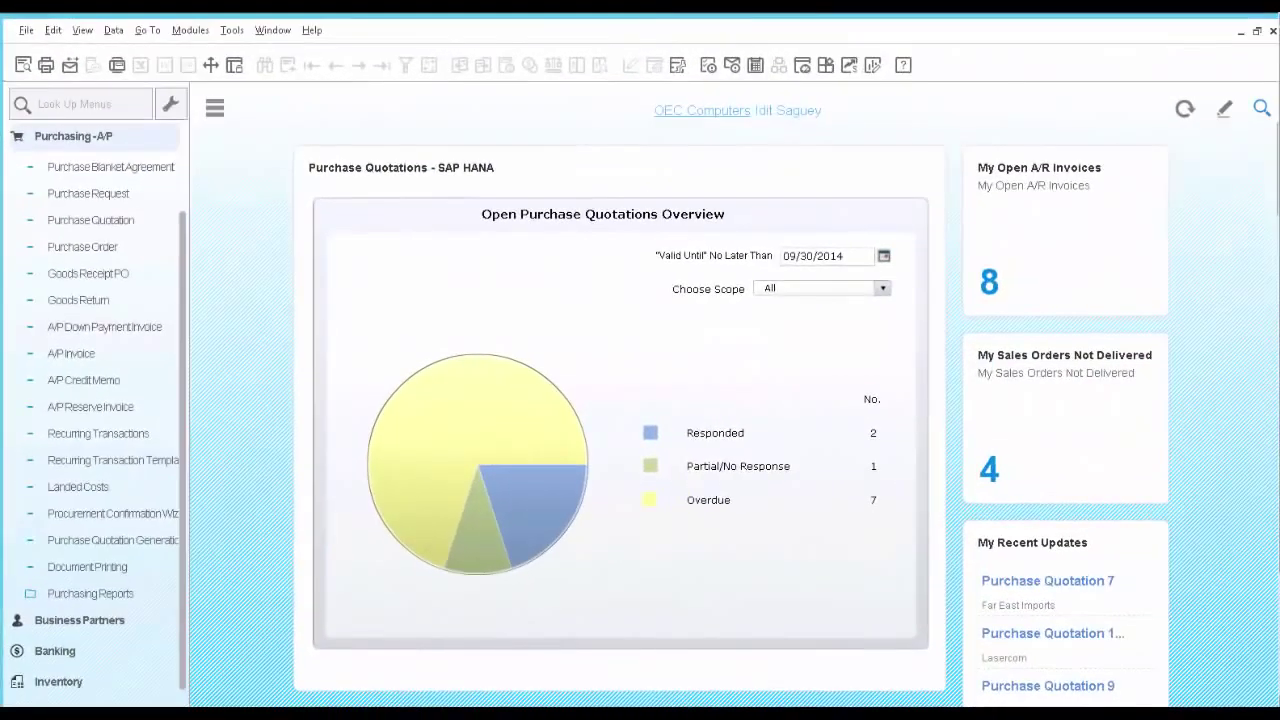
Step: Open the last purchase request record to review the requested New Monitor item
click(80, 198)
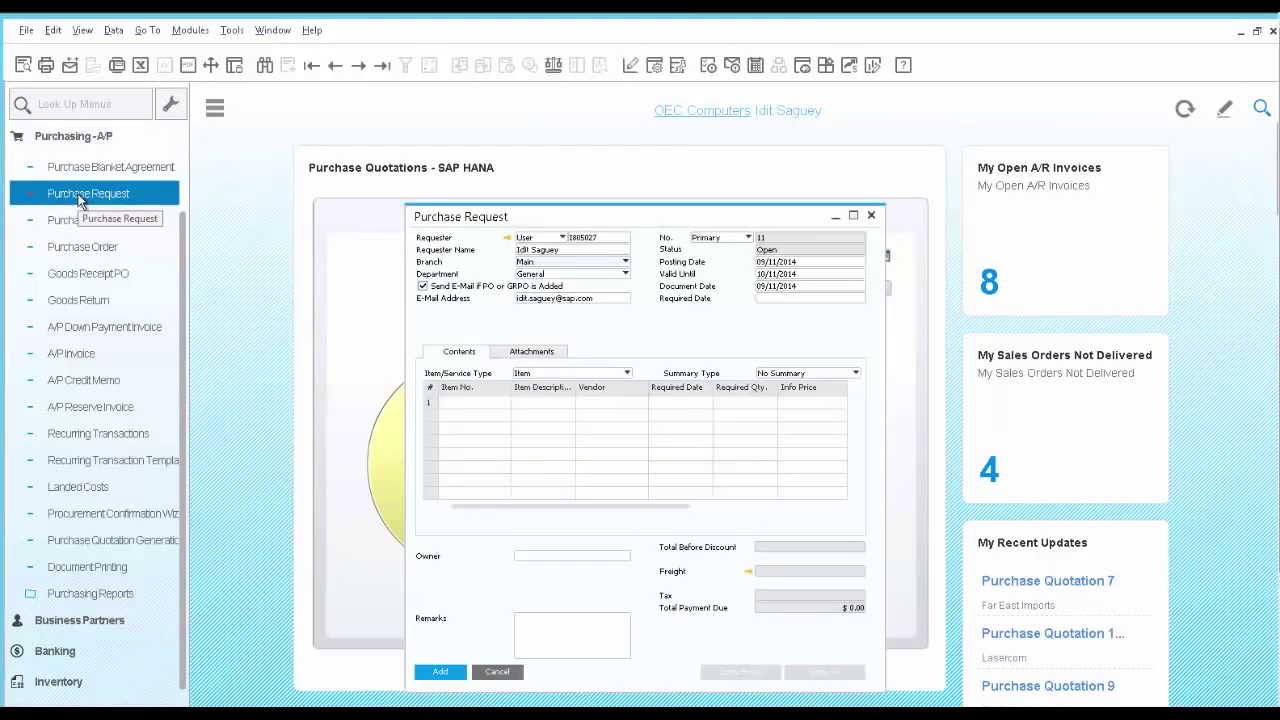
click(382, 70)
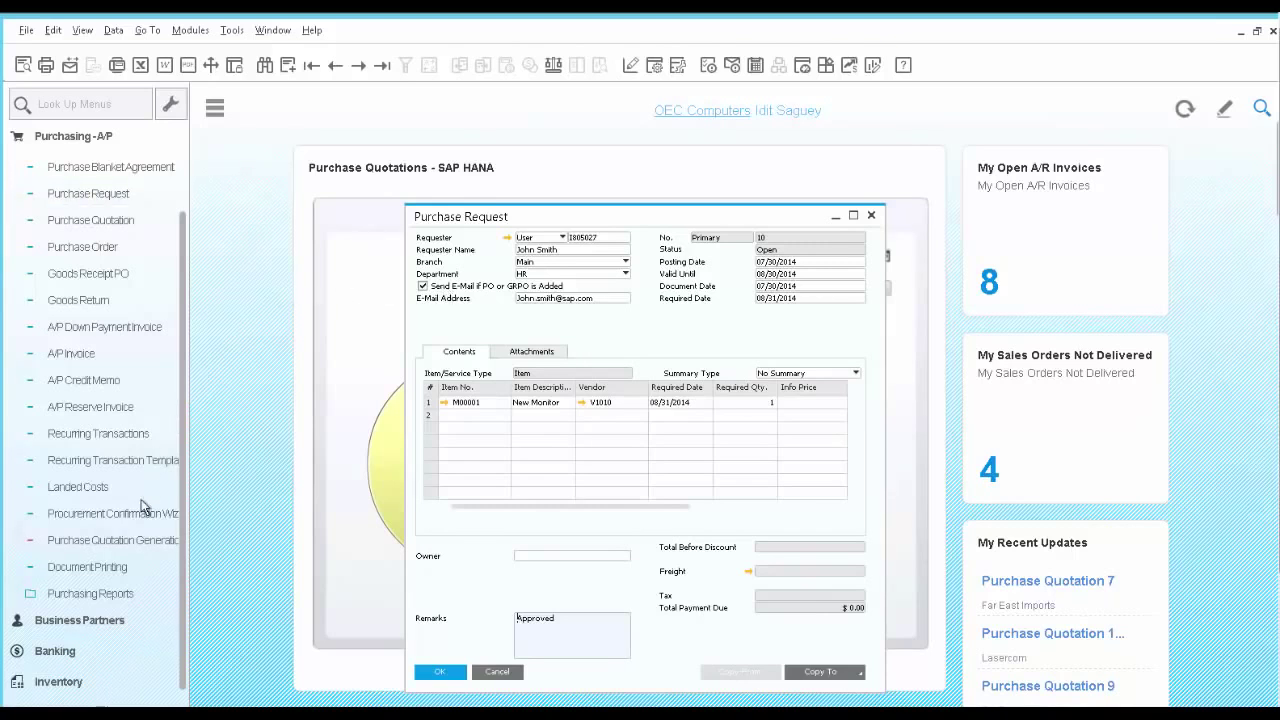
Step: Start the Purchase Quotation Generation Wizard with a new parameter set named New Monitor
click(140, 539)
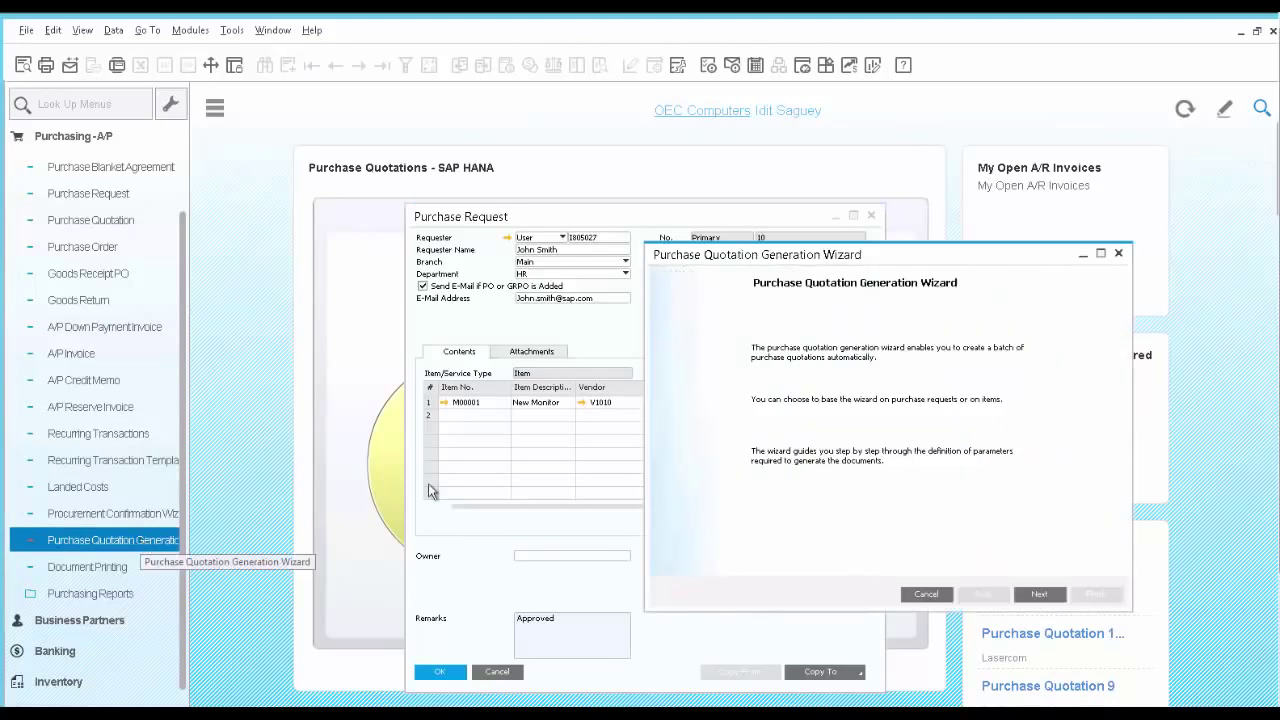
click(1040, 594)
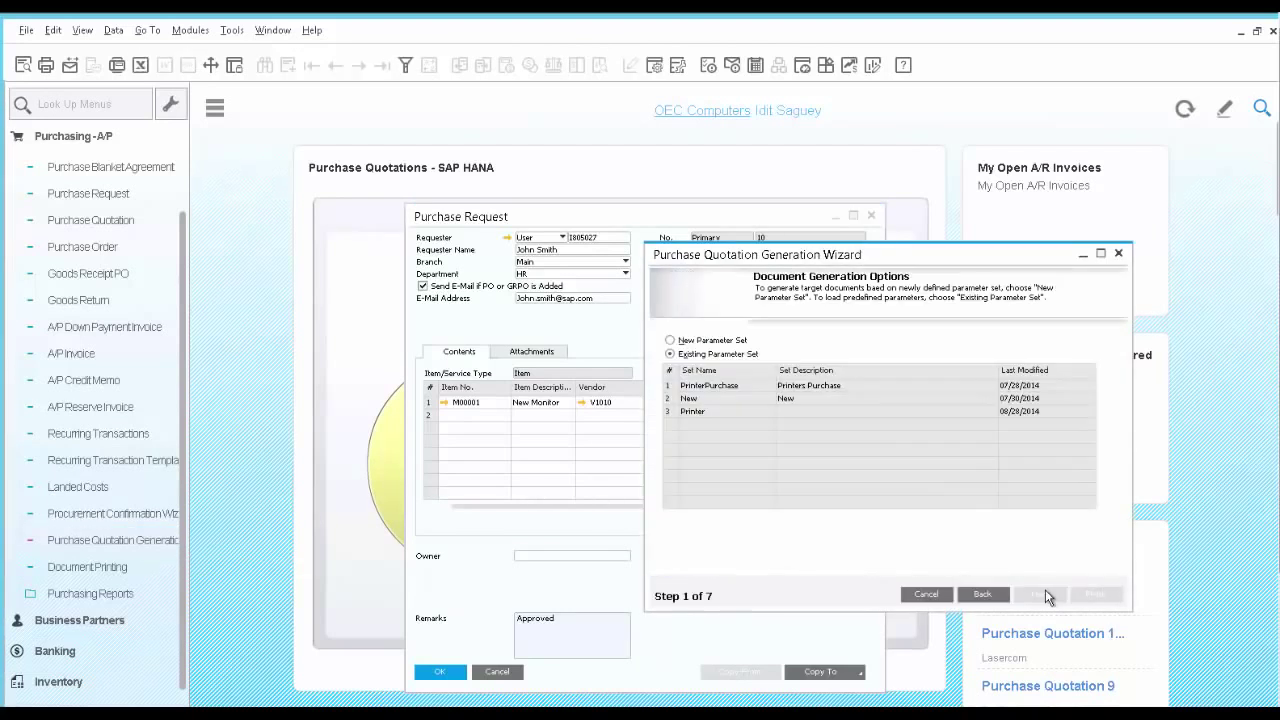
click(718, 341)
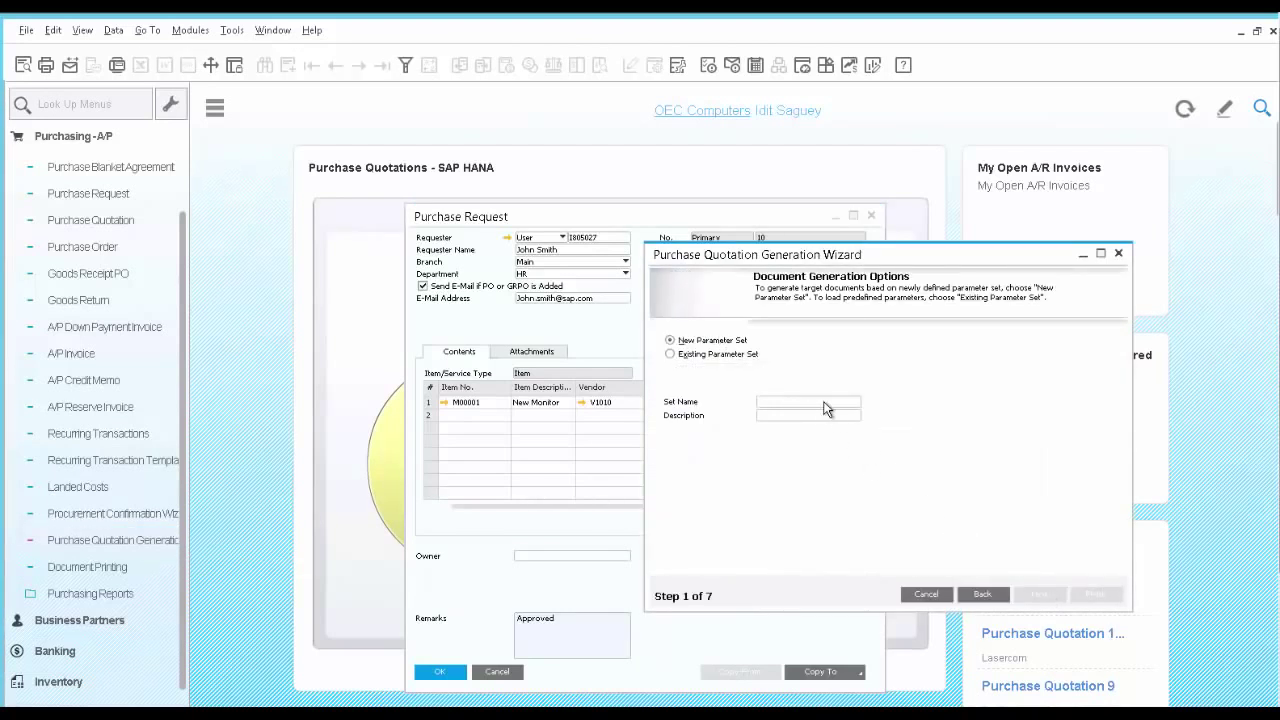
text(New Monitor)
key(Tab)
click(1040, 594)
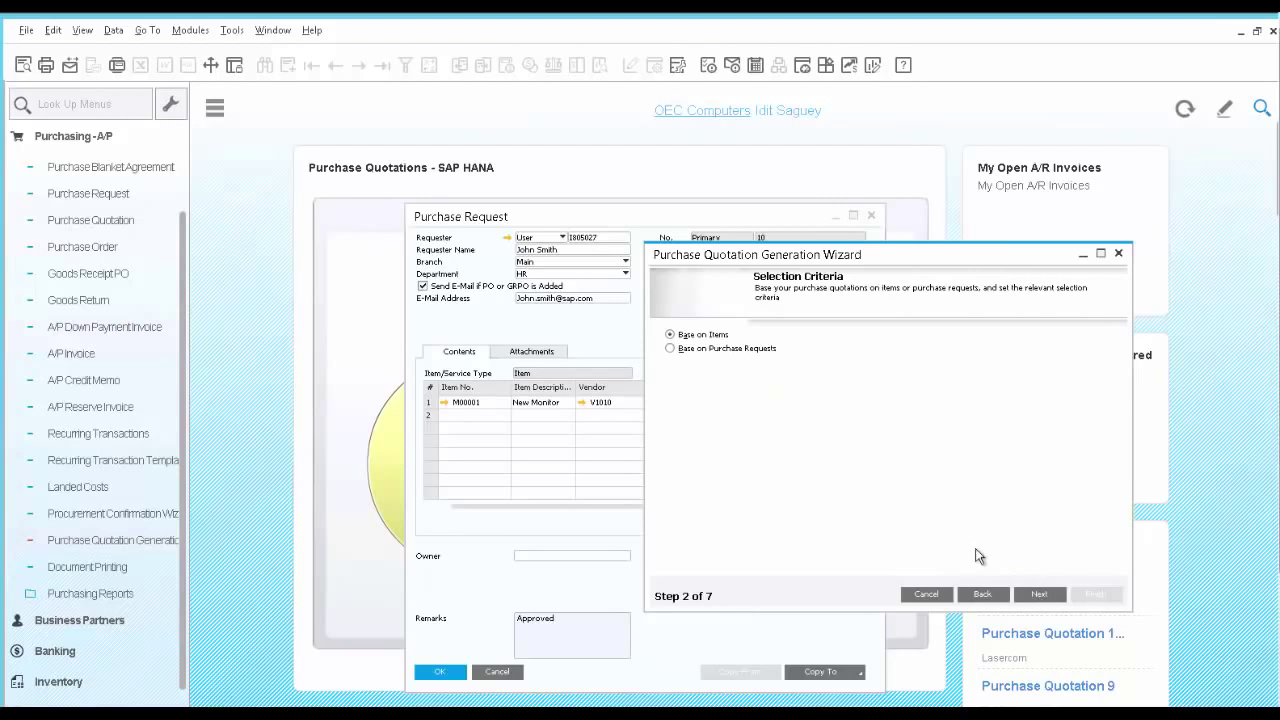
Step: Base the quotations on purchase requests and limit the selection to item code M00001
click(670, 349)
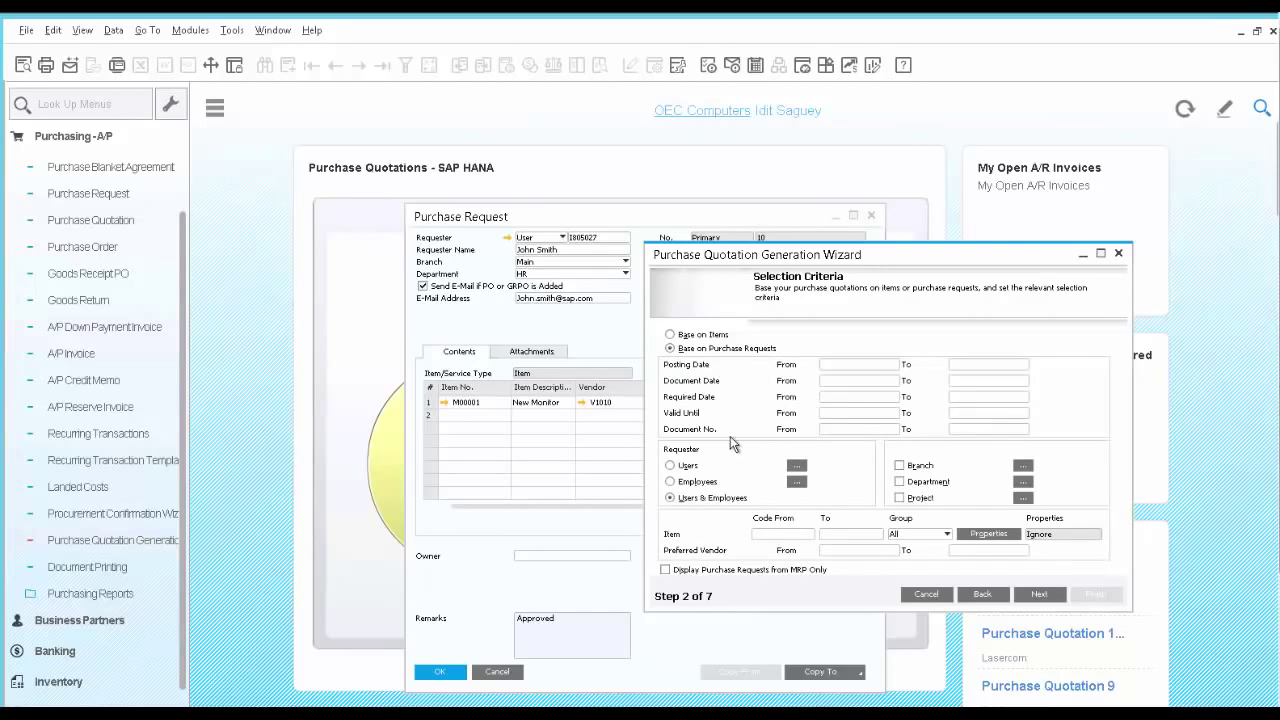
click(773, 537)
text(M00001)
key(Tab)
click(1041, 597)
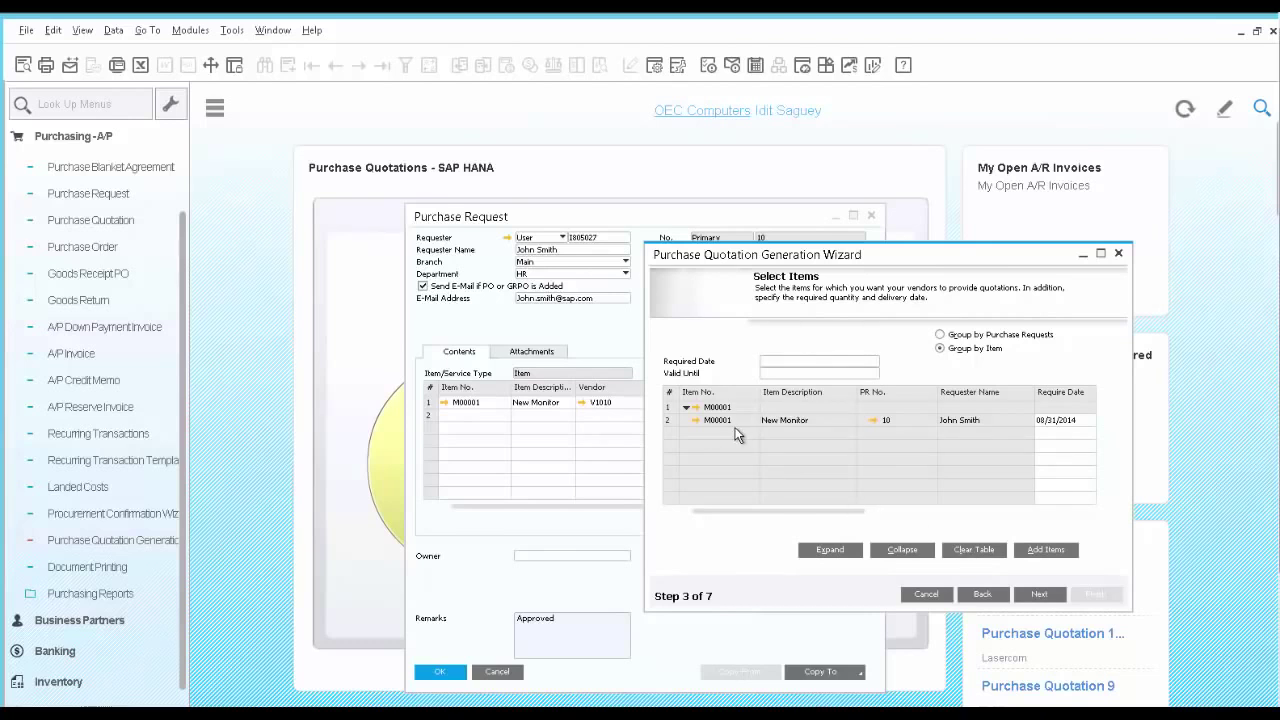
Step: Check the purchase request behind the New Monitor line, and set Required Date to 09/16/2014 and Valid Until to 09/13/2014
click(874, 423)
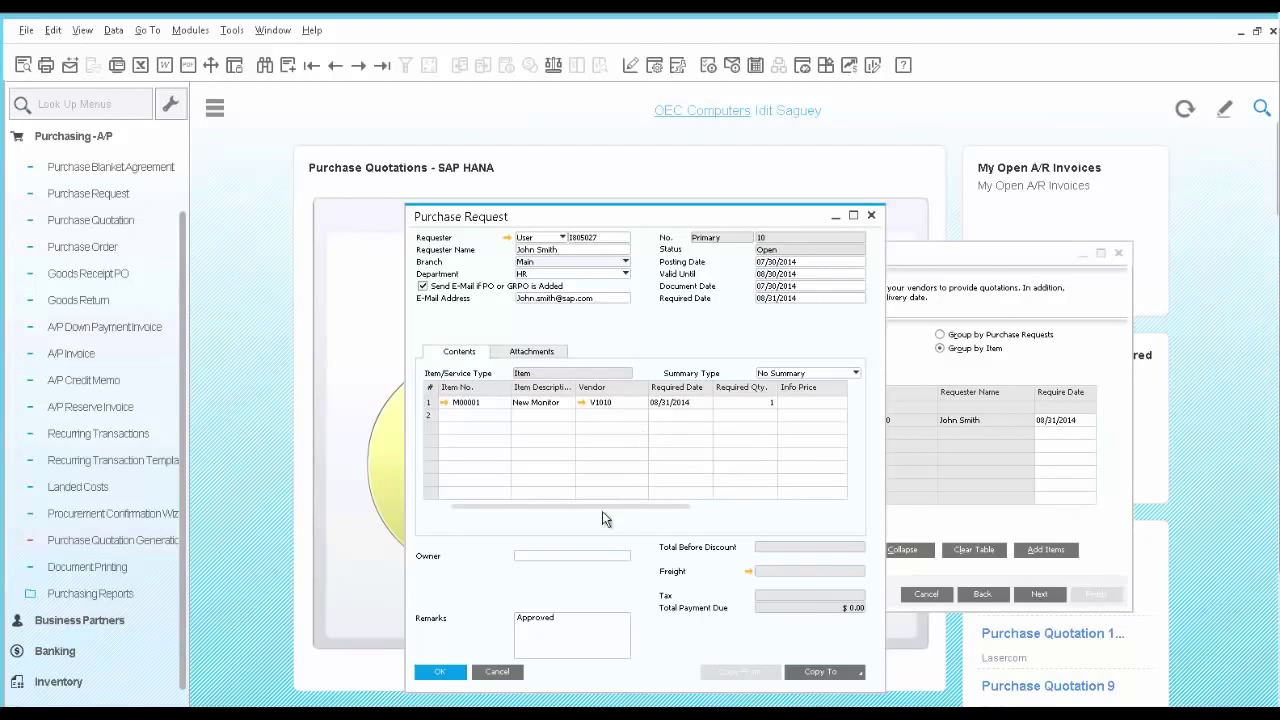
click(508, 675)
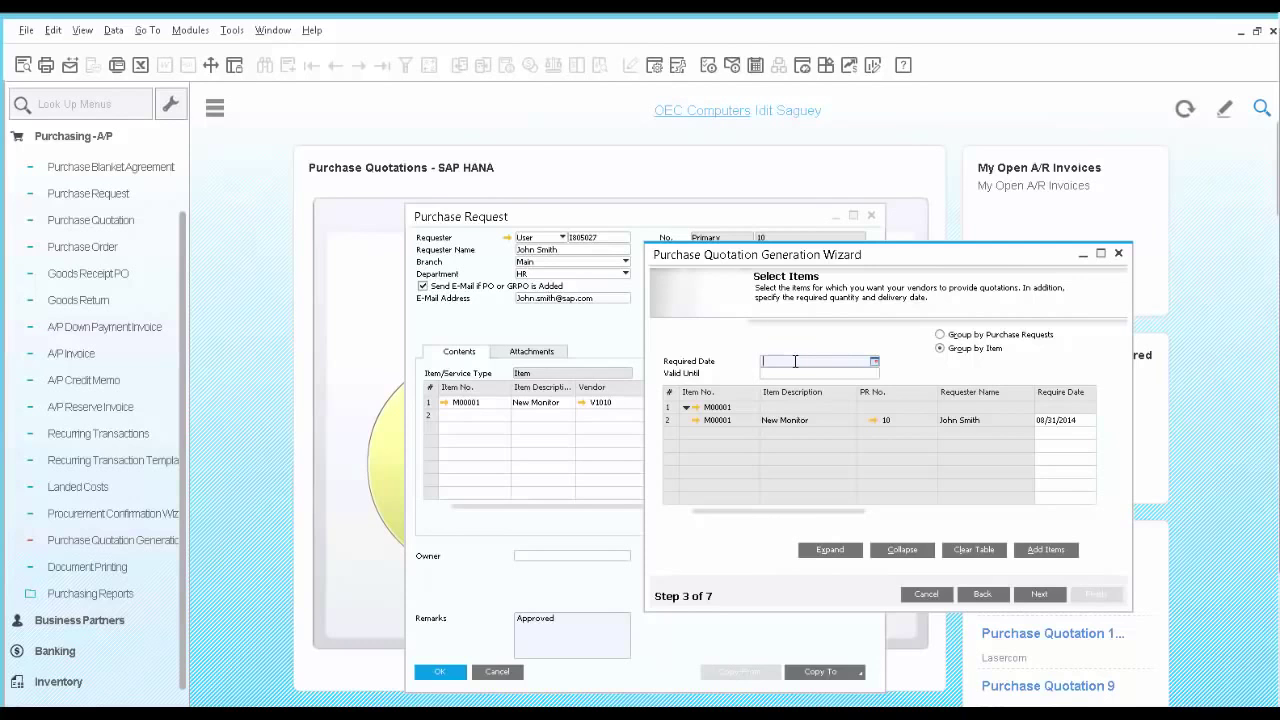
text(0916)
click(800, 374)
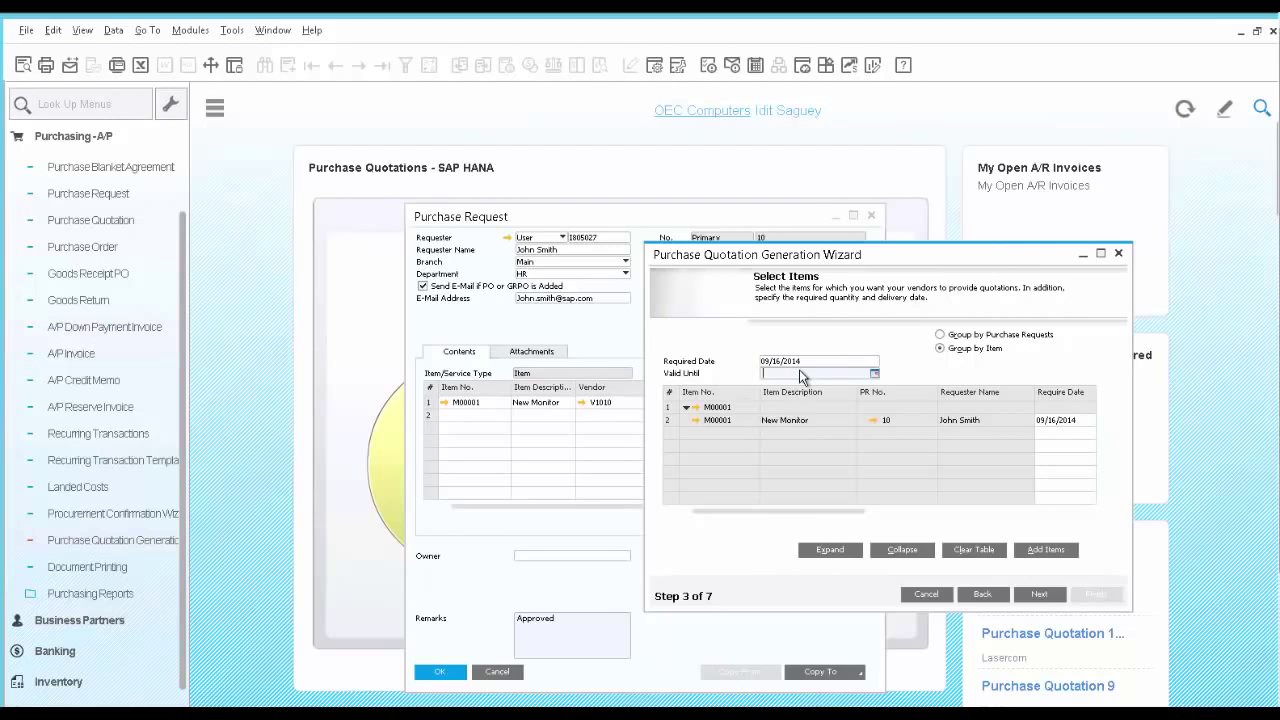
text(09)
text(13)
key(Tab)
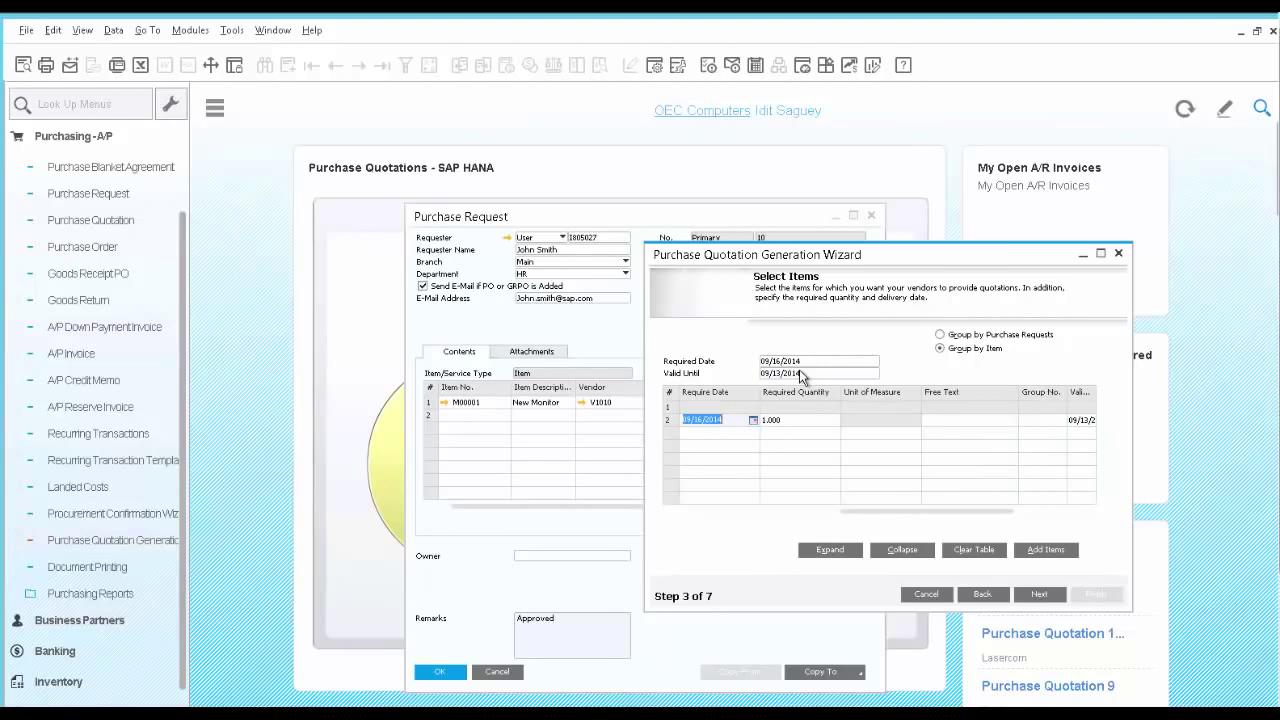
Step: Complete the wizard to generate the vendor quotations, and open the quotation created for vendor V10000
click(1040, 595)
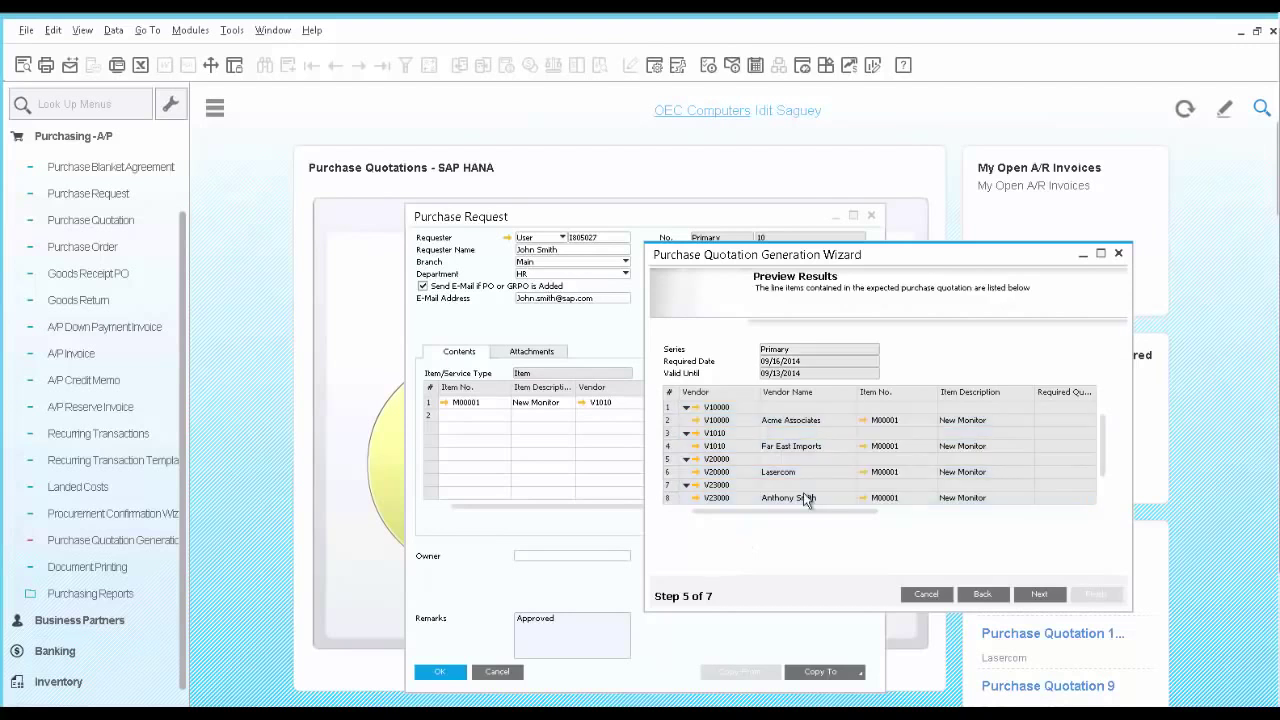
click(1040, 594)
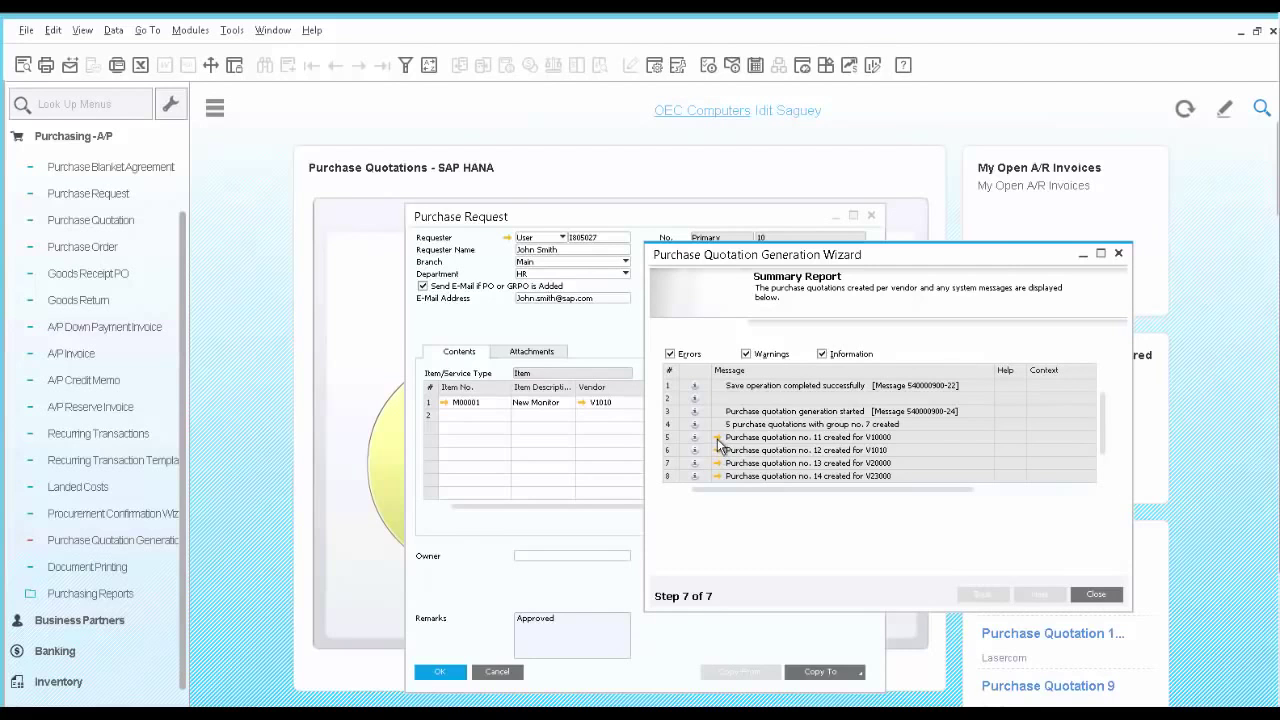
click(717, 438)
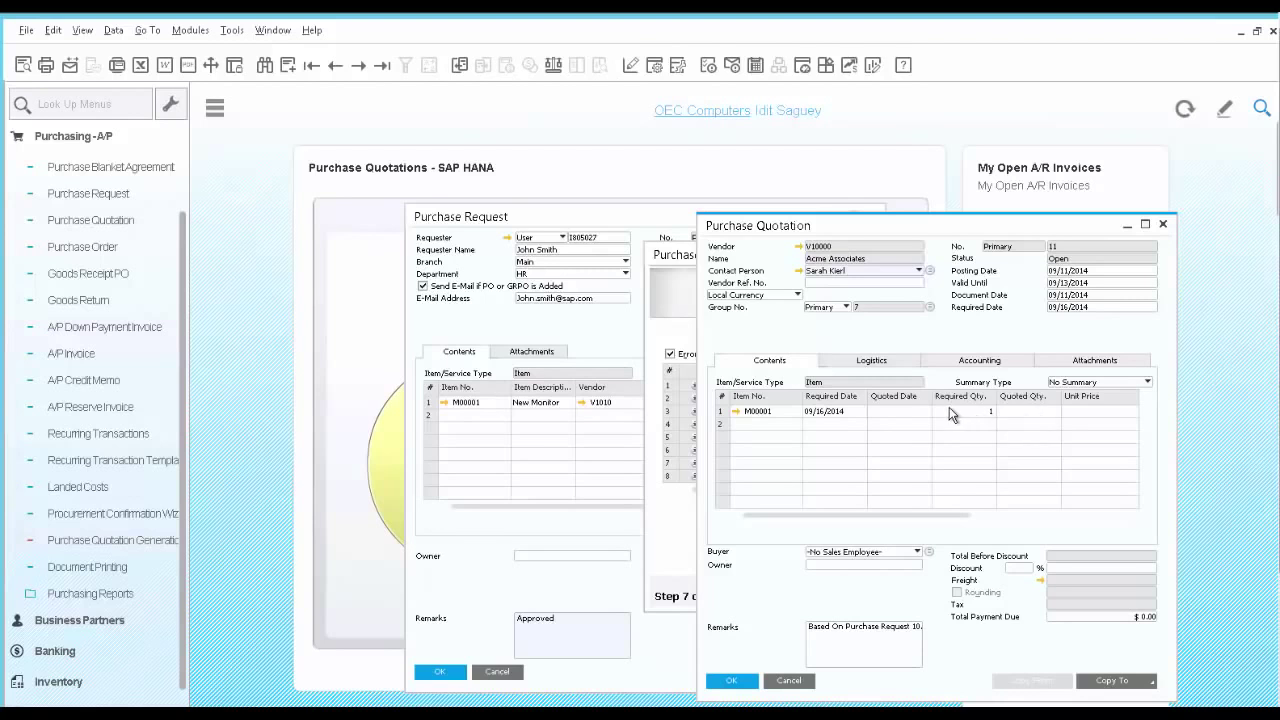
Step: Enter quoted date 09/16/2014, quoted quantity 1 and unit price 200 for M00001 in the Acme Associates quotation, and update it
click(884, 413)
text(0916)
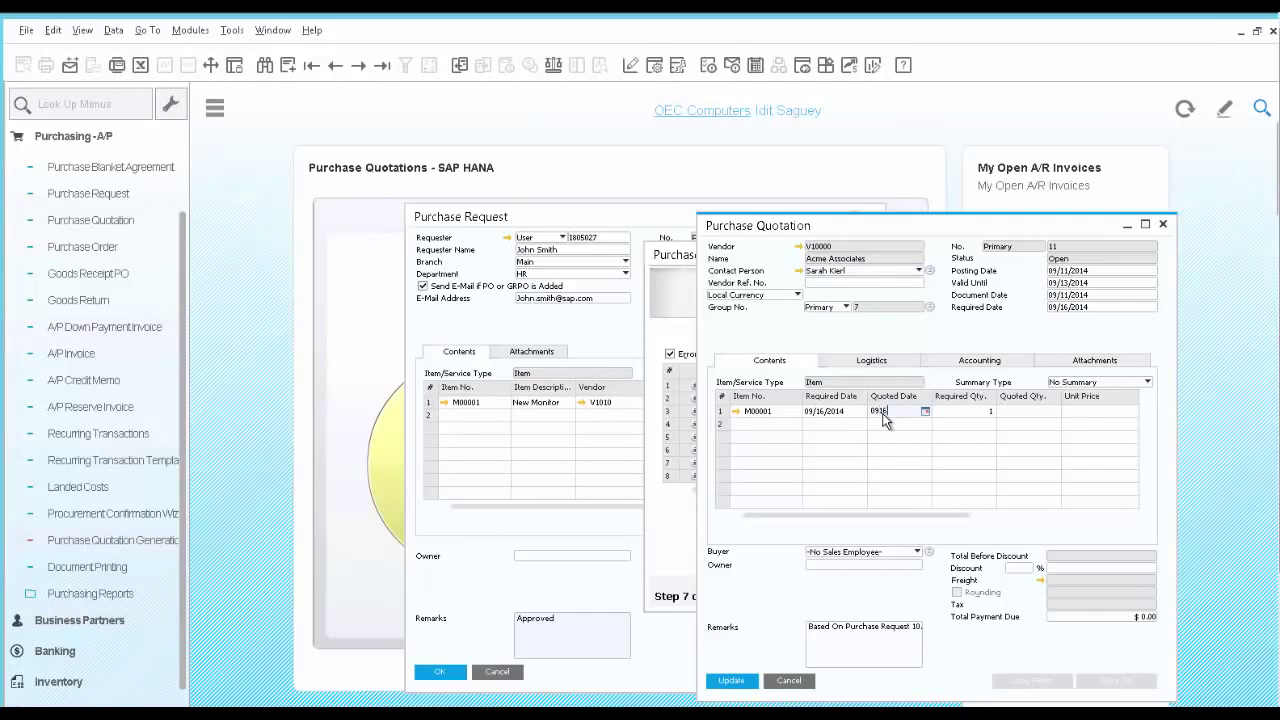
key(Tab)
key(Tab)
text(1)
key(Tab)
text(200)
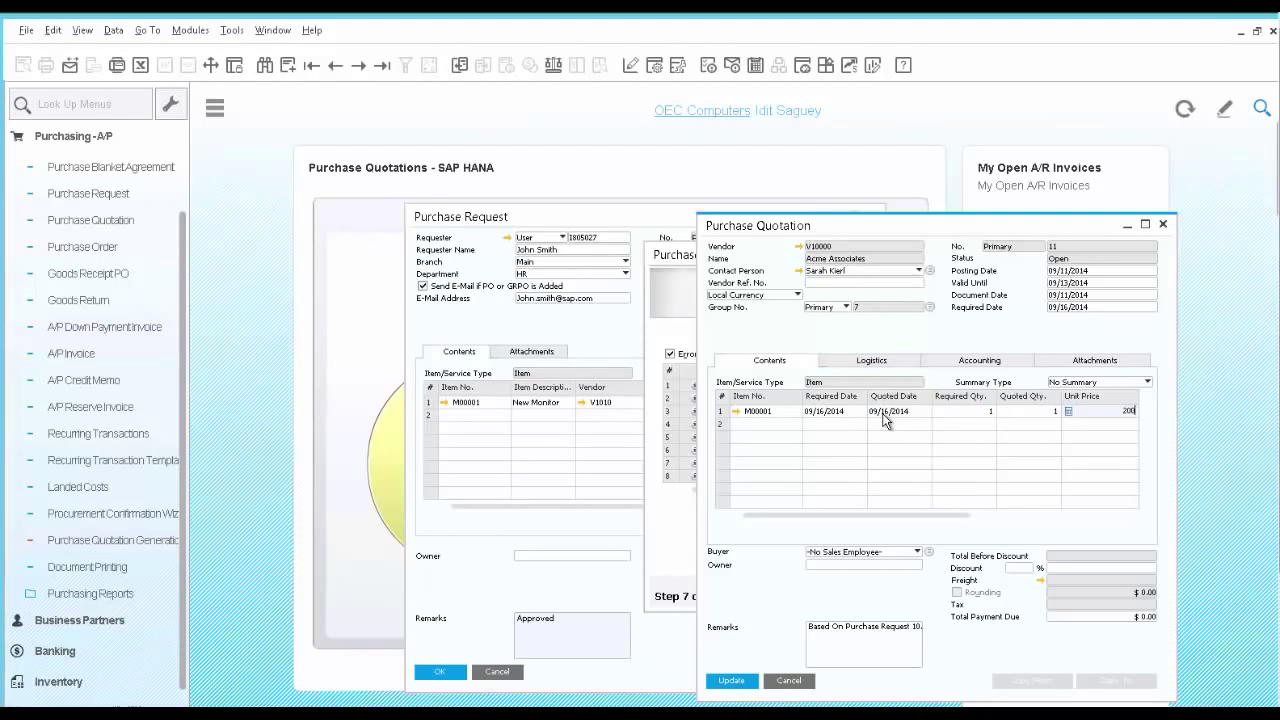
click(746, 683)
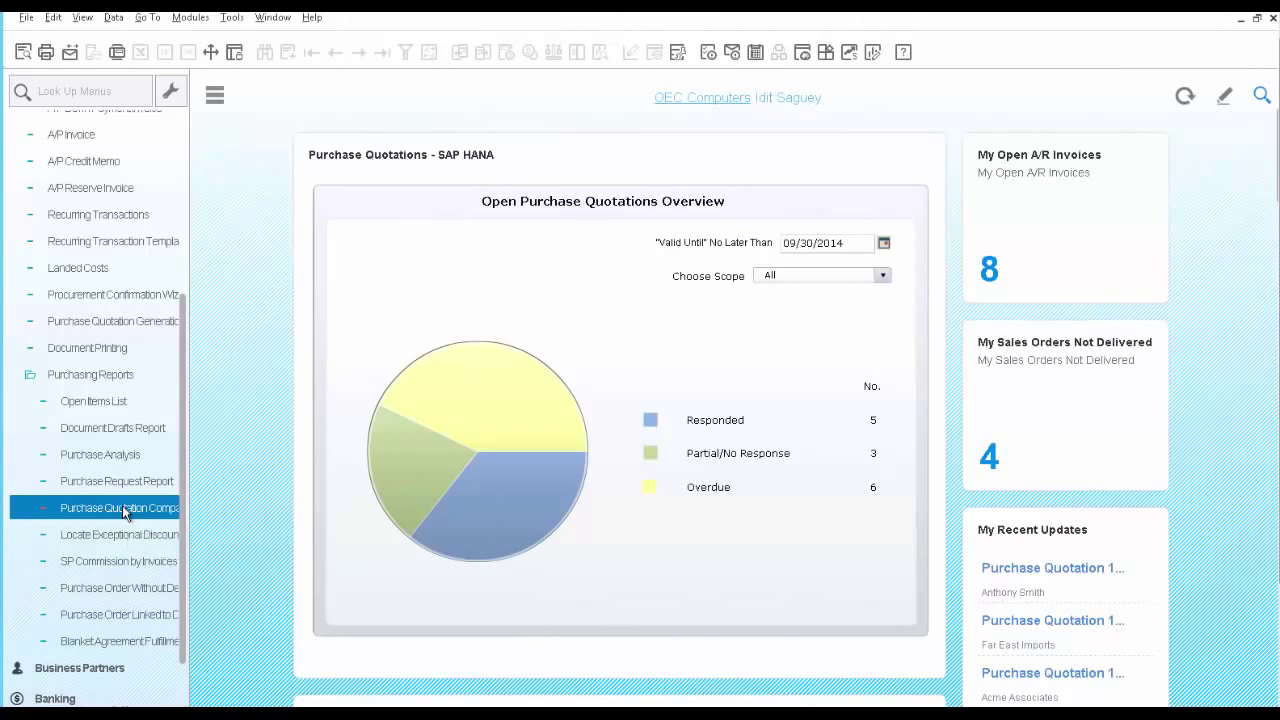
Step: Run the Purchase Quotation Comparison Report for item code M00001, showing open purchase quotations only
click(123, 511)
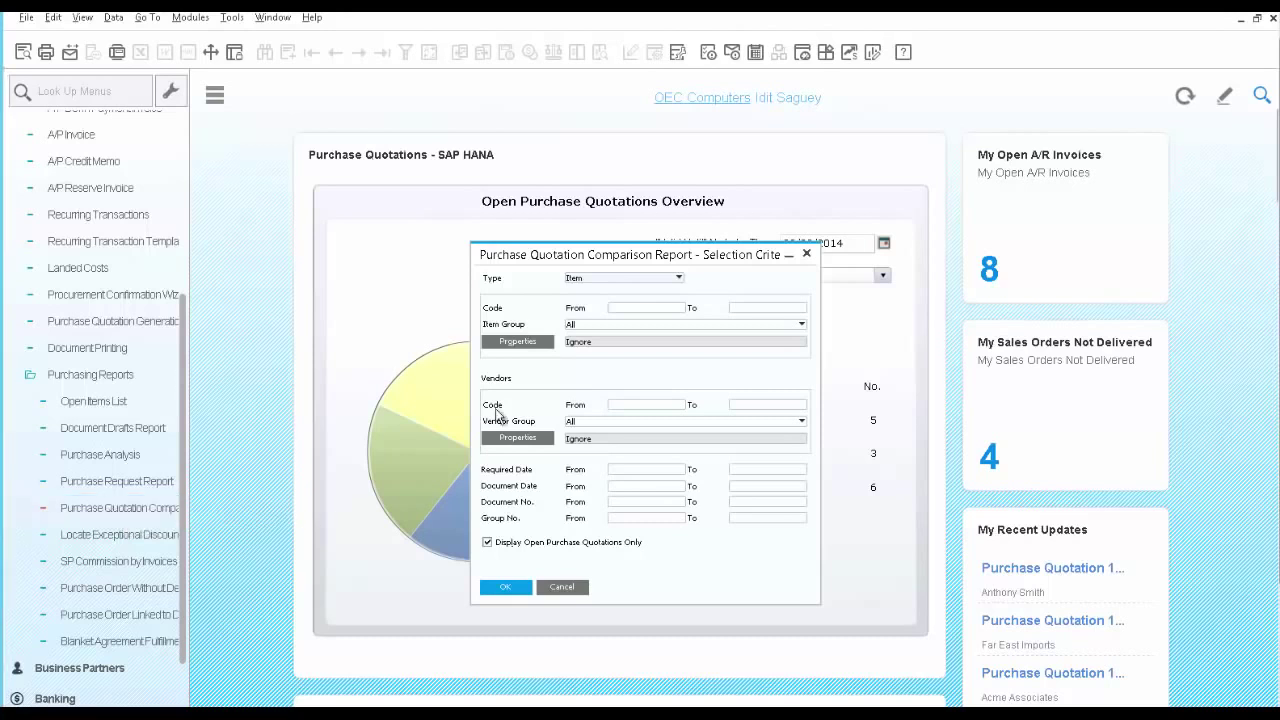
click(630, 312)
text(M00001)
key(Tab)
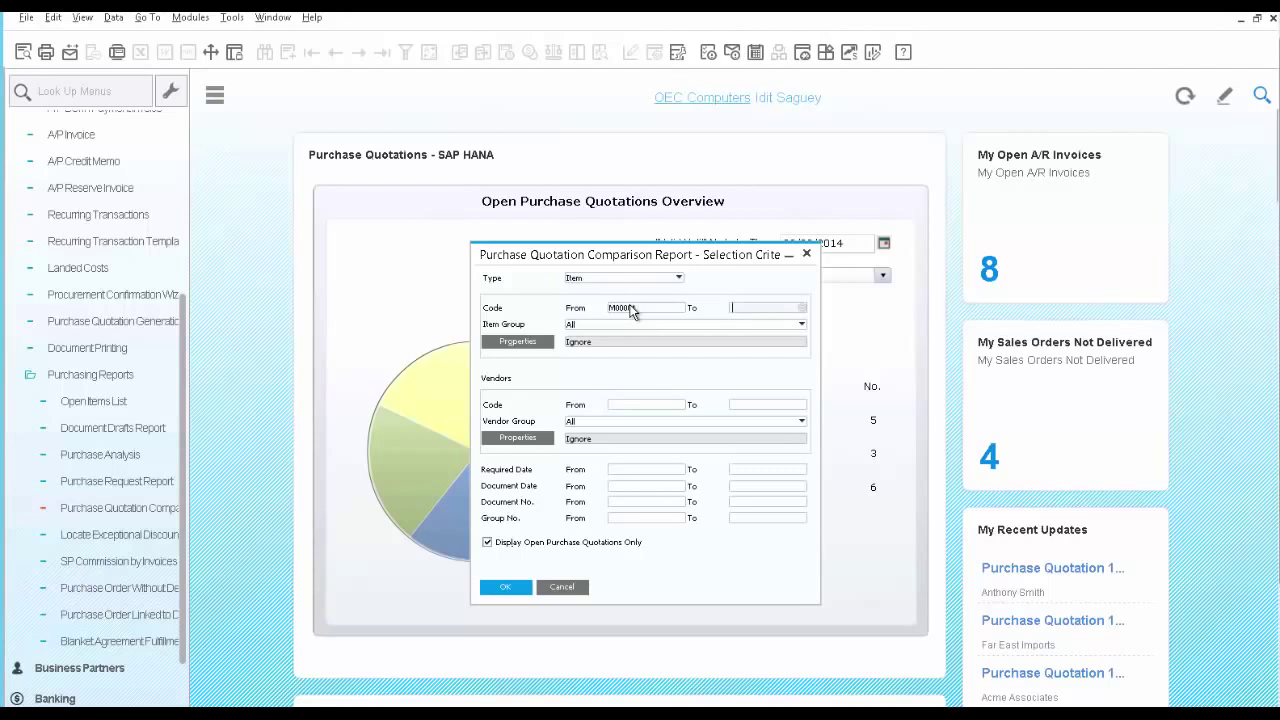
click(507, 587)
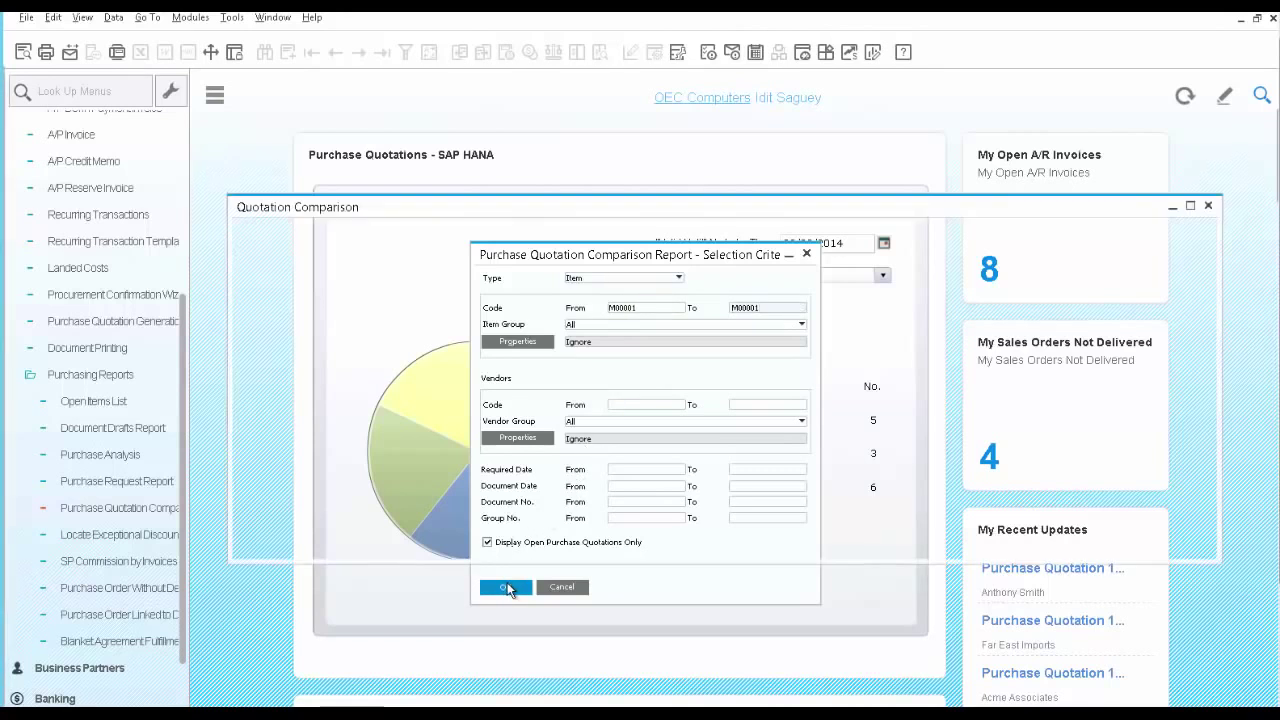
drag(504, 521, 234, 510)
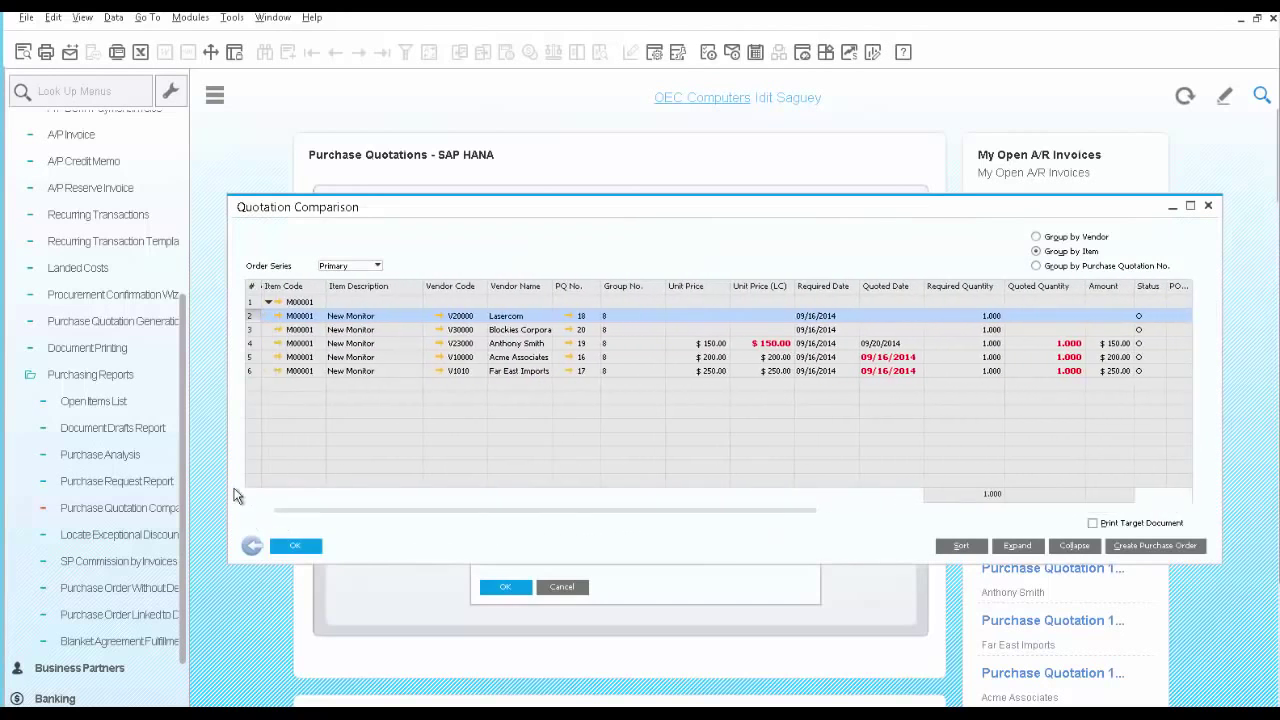
Step: Compare the prices and quoted dates of vendors V23000, V10000 and V1010 for the New Monitor item
click(251, 343)
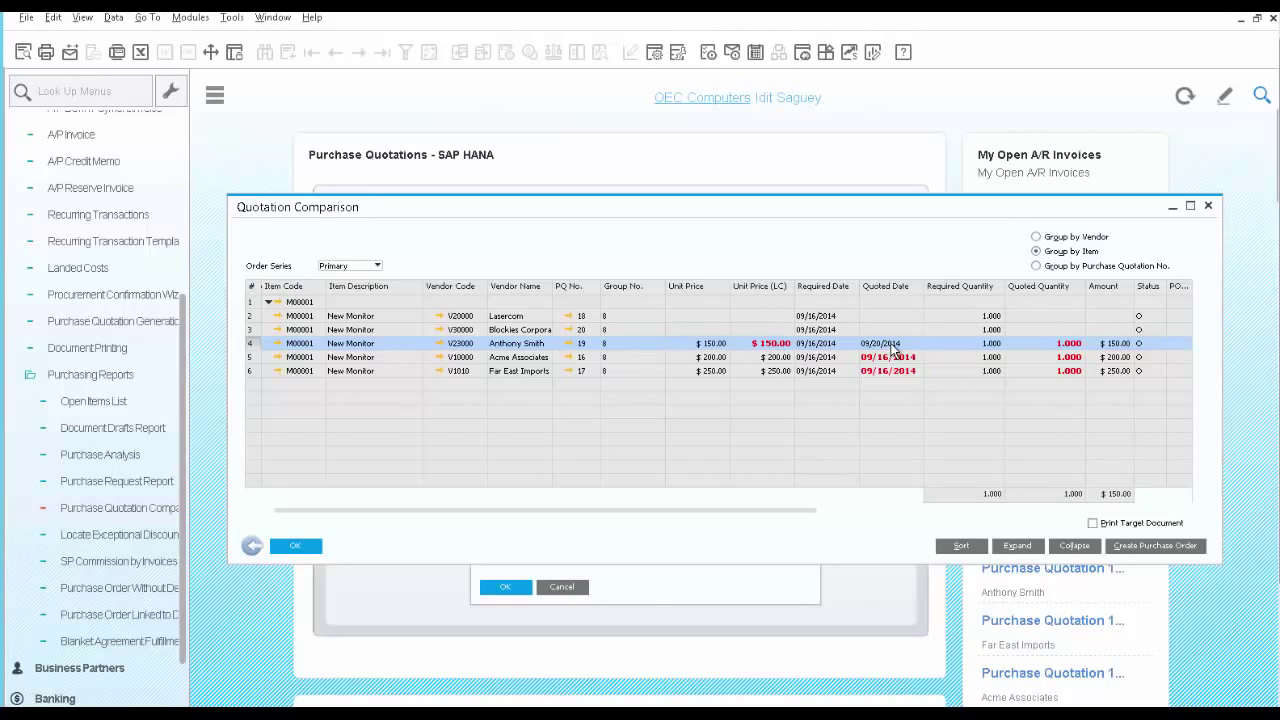
click(251, 357)
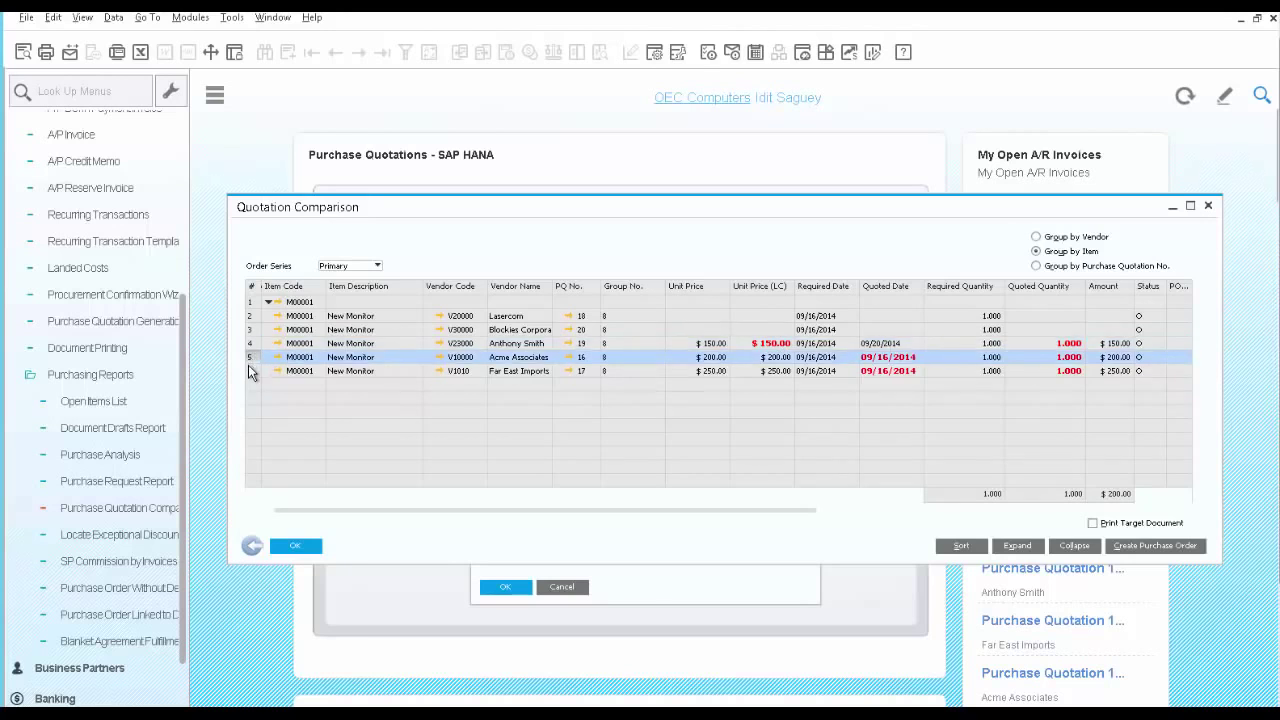
click(251, 372)
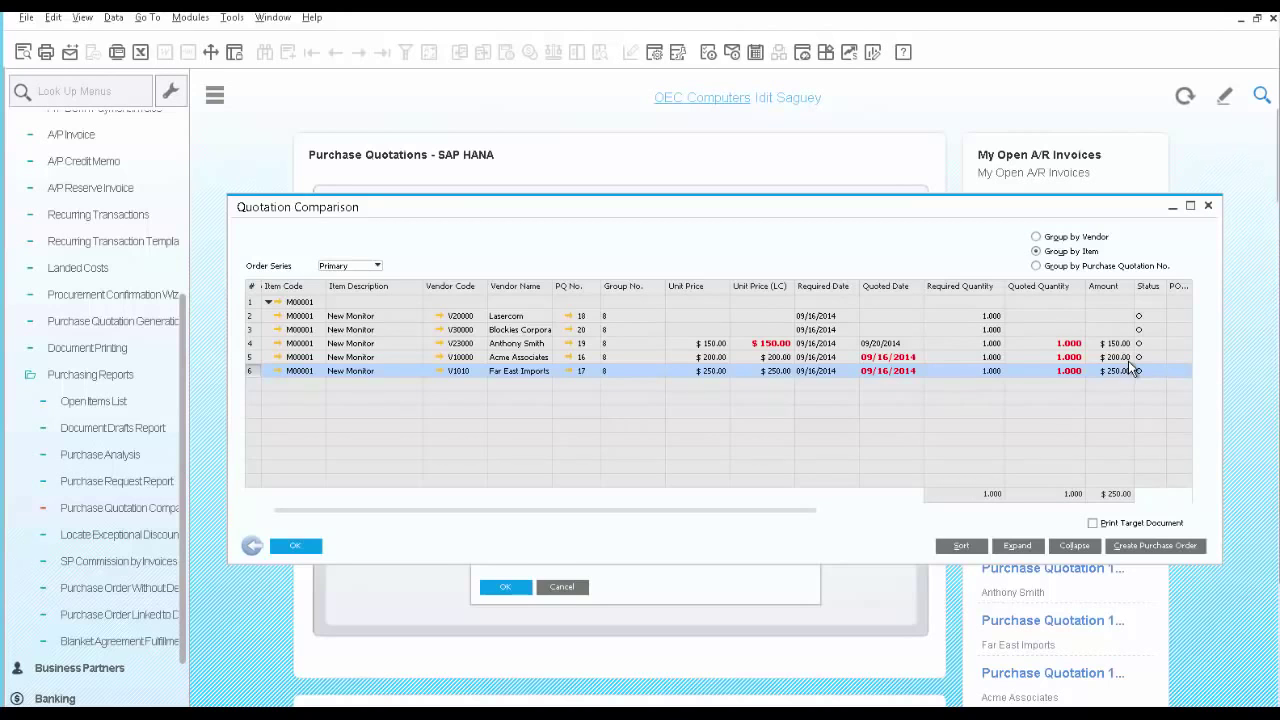
Step: Create a purchase order from the Acme Associates quotation and close the other quotations with the same group number
click(252, 357)
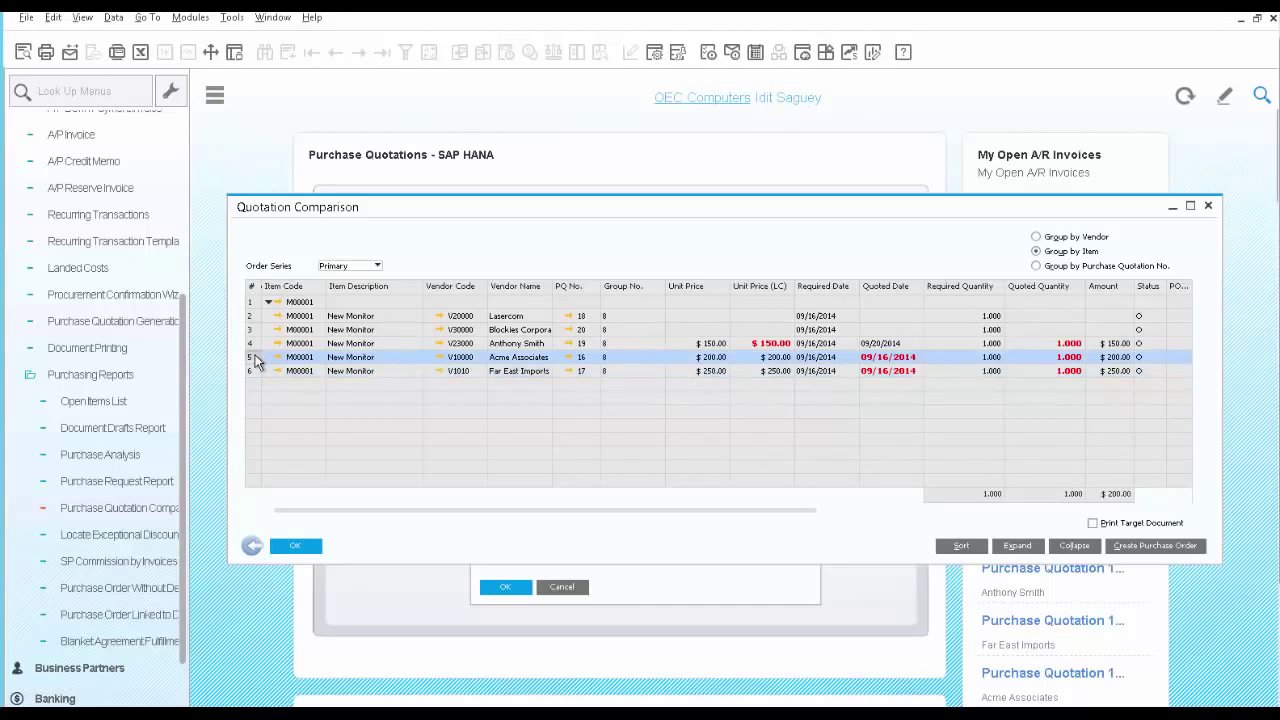
click(1155, 546)
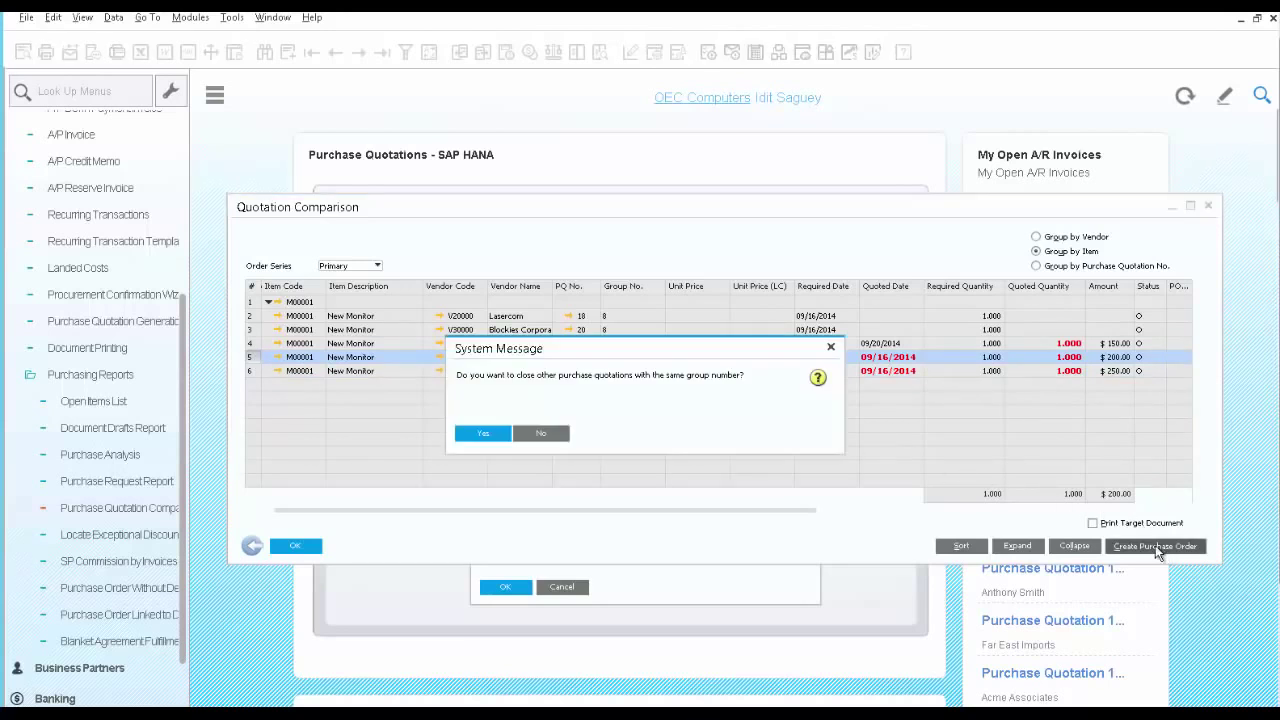
click(491, 437)
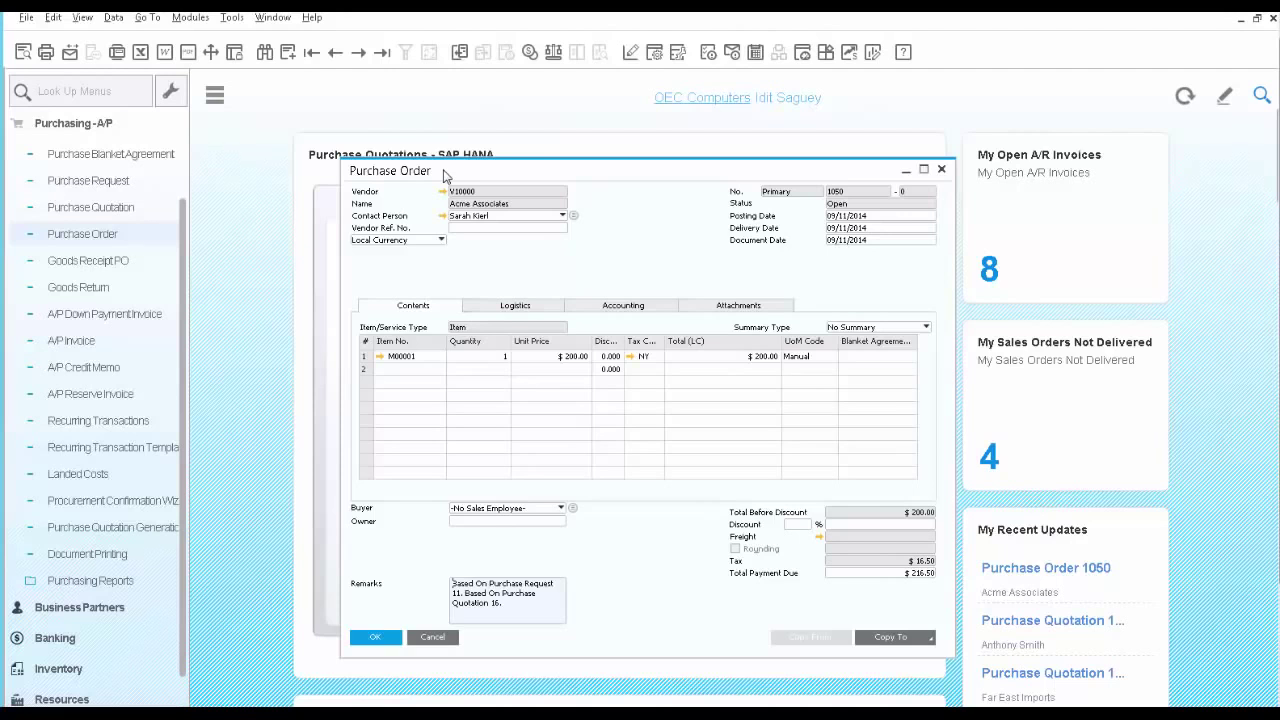
Step: Prepare an e-mail of the purchase order with an edited report attached, and review its text, data and attachments
click(70, 55)
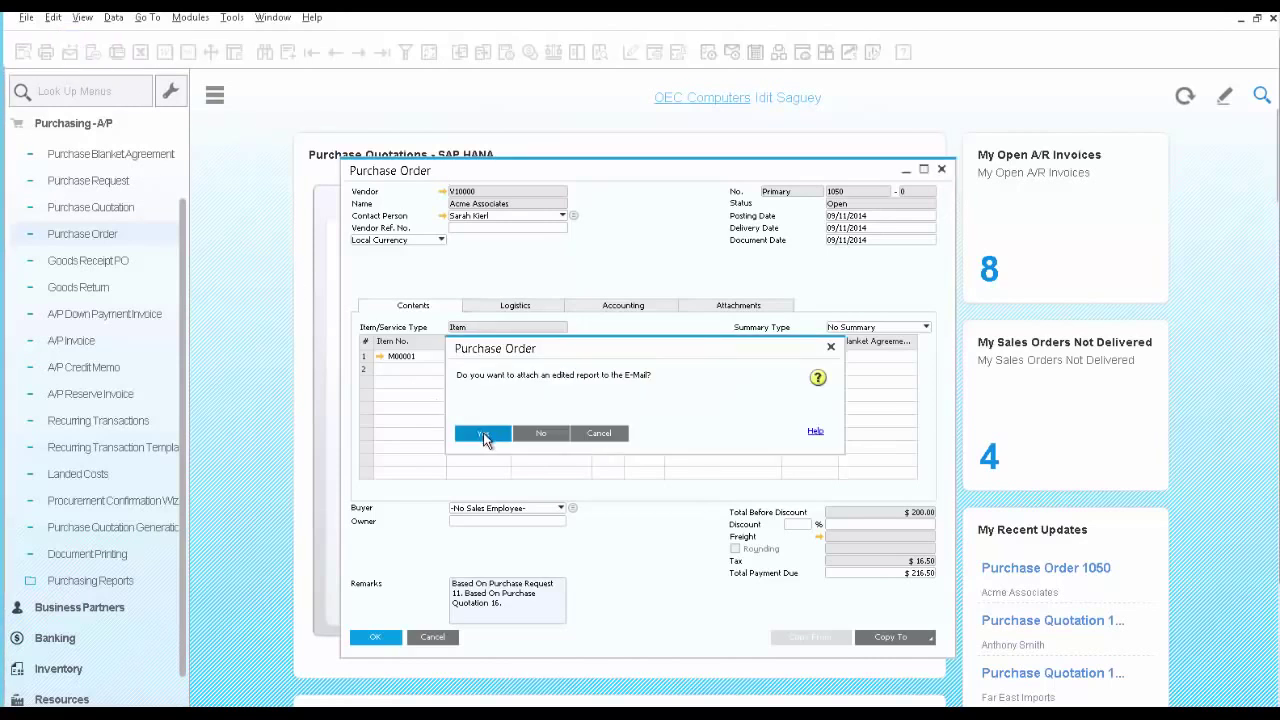
click(483, 436)
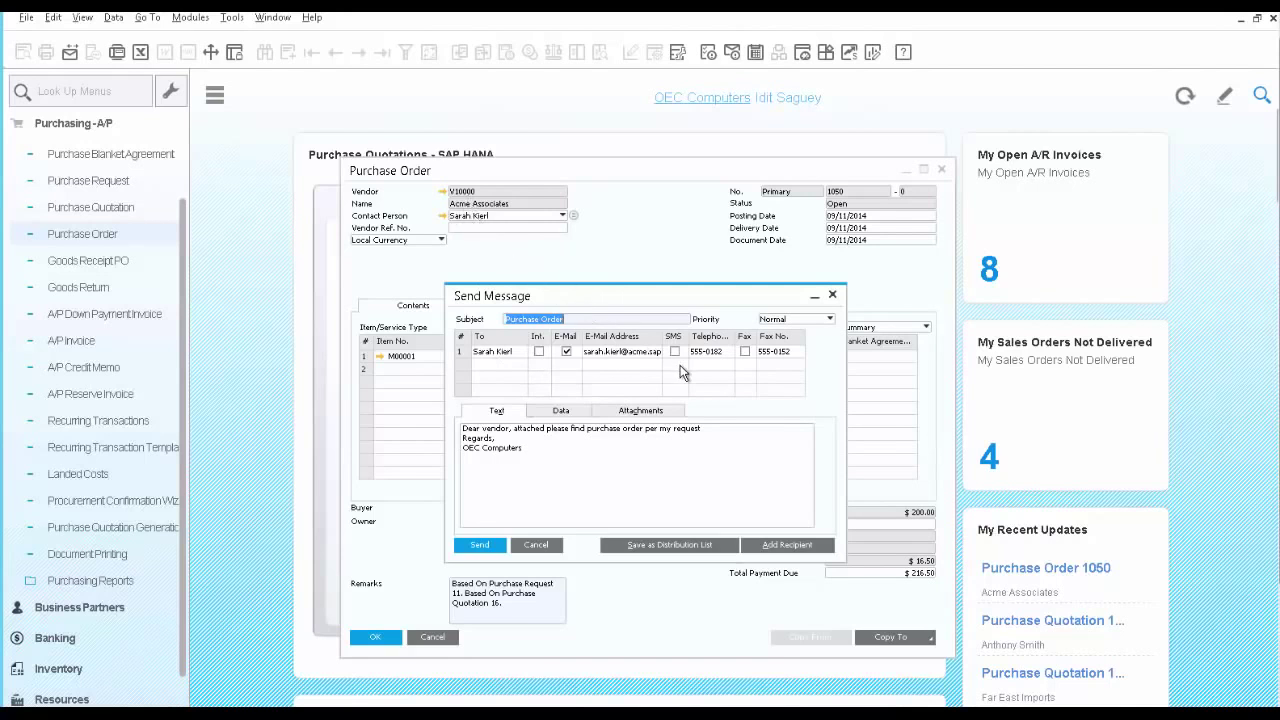
click(490, 470)
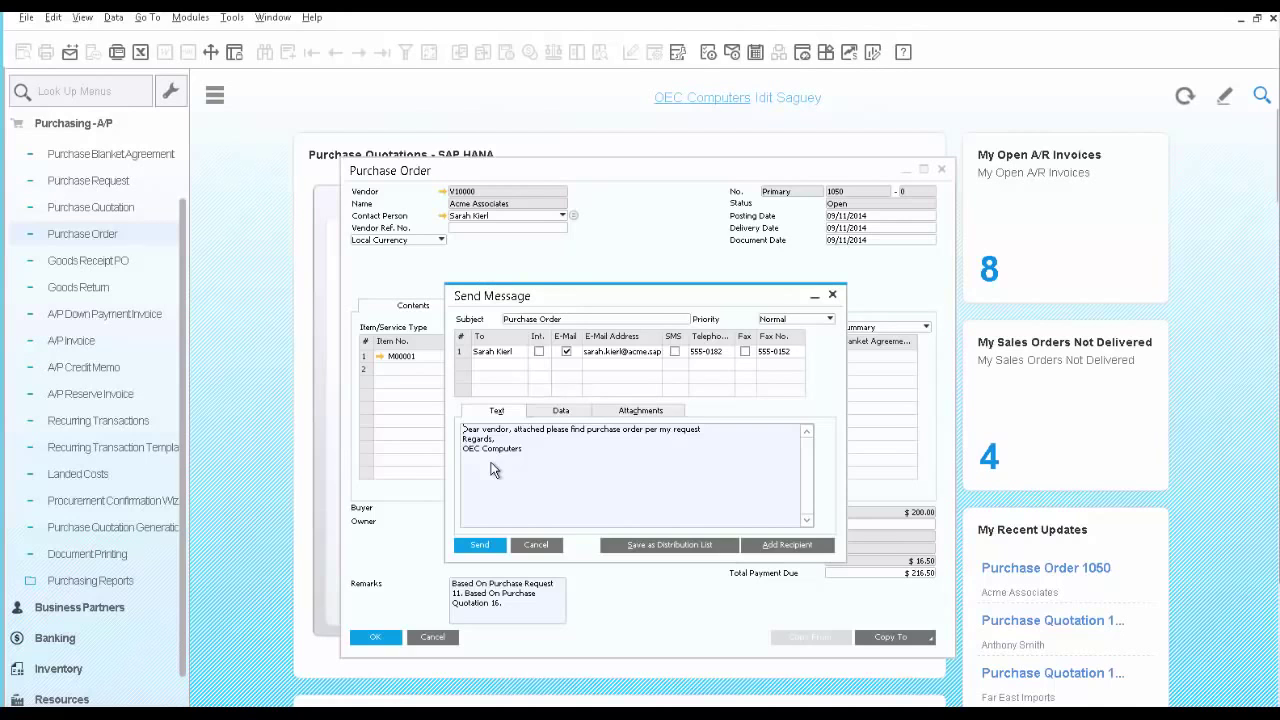
click(556, 416)
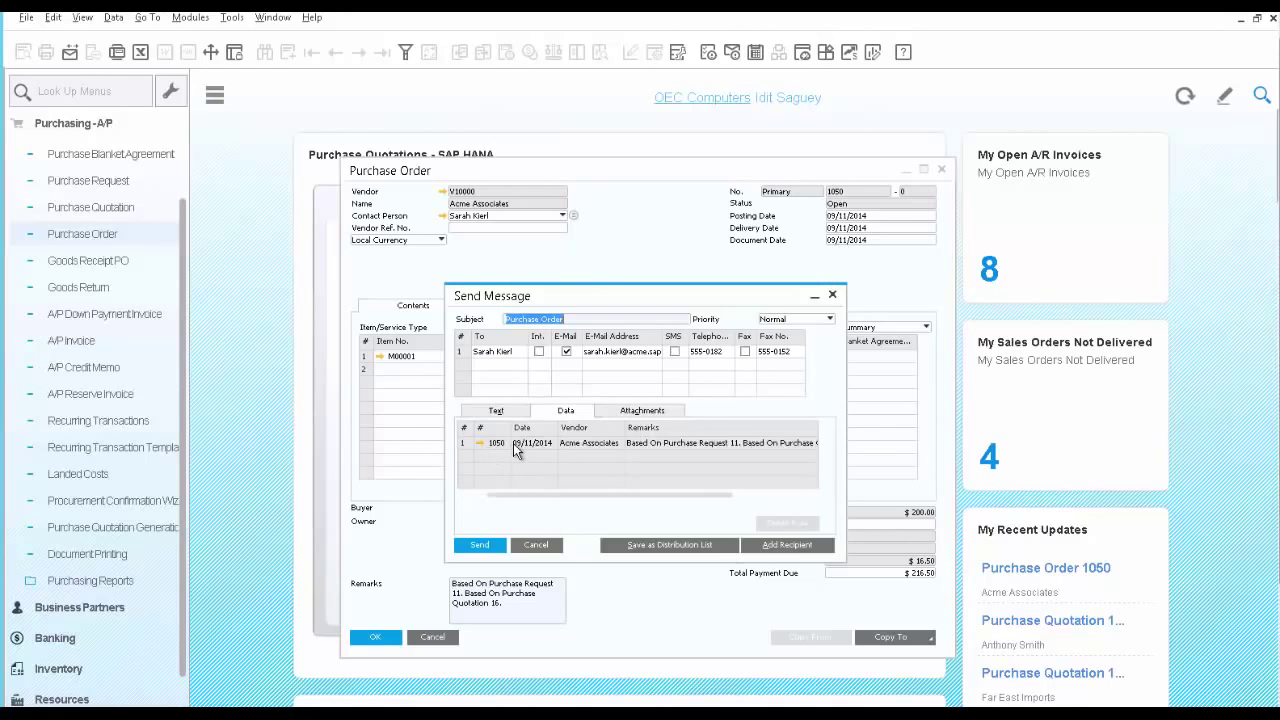
click(624, 413)
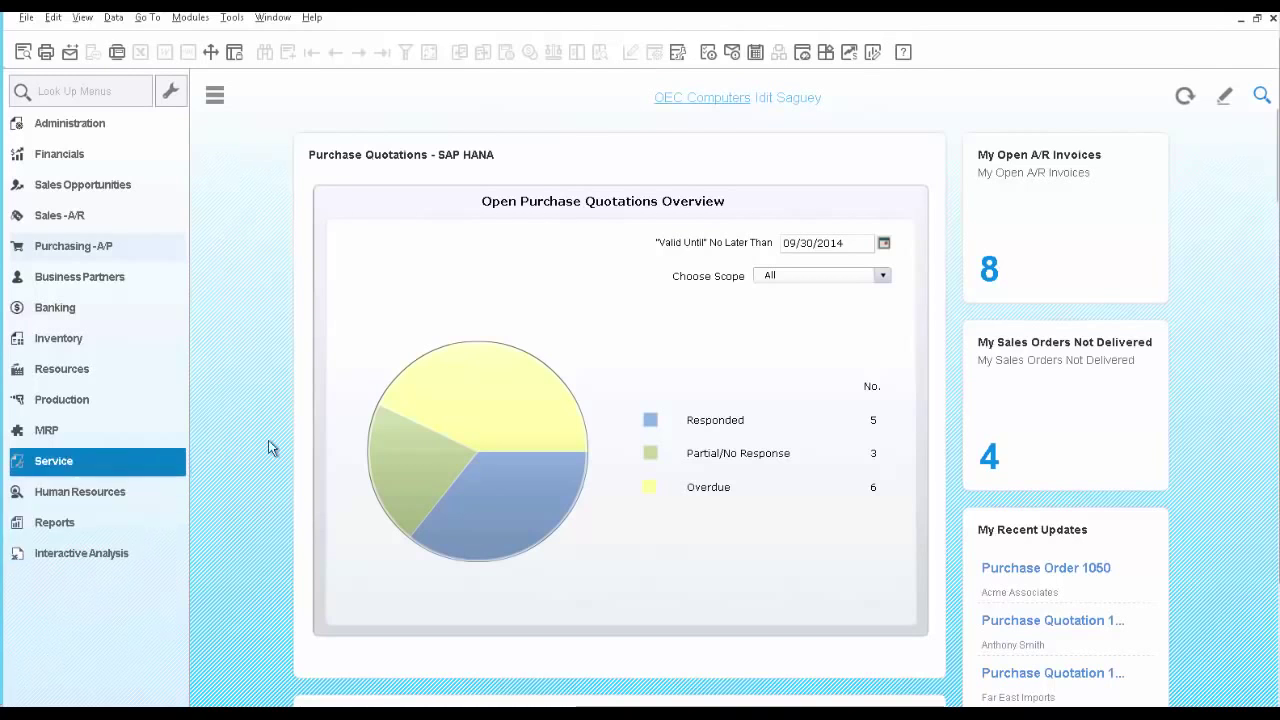
Step: Drill into the overdue purchase quotations on the dashboard chart and open the Far East Imports quotation in group 3
mouse_move(480, 422)
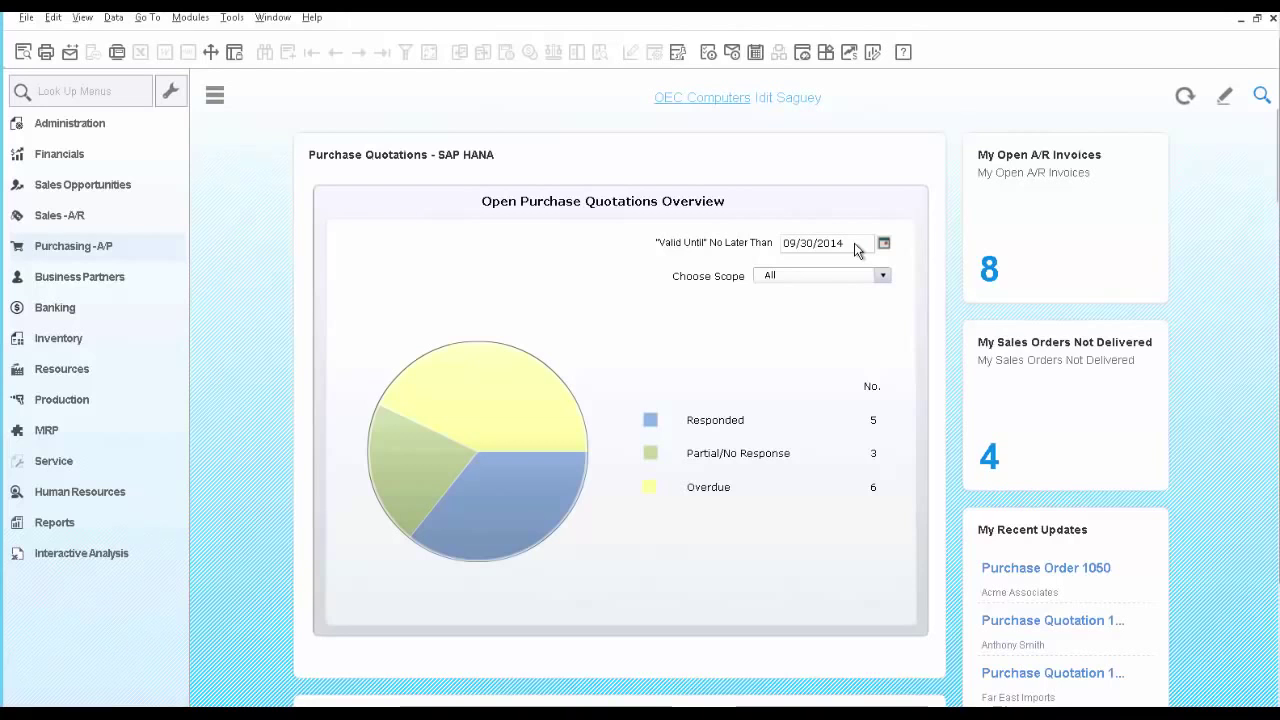
mouse_move(560, 414)
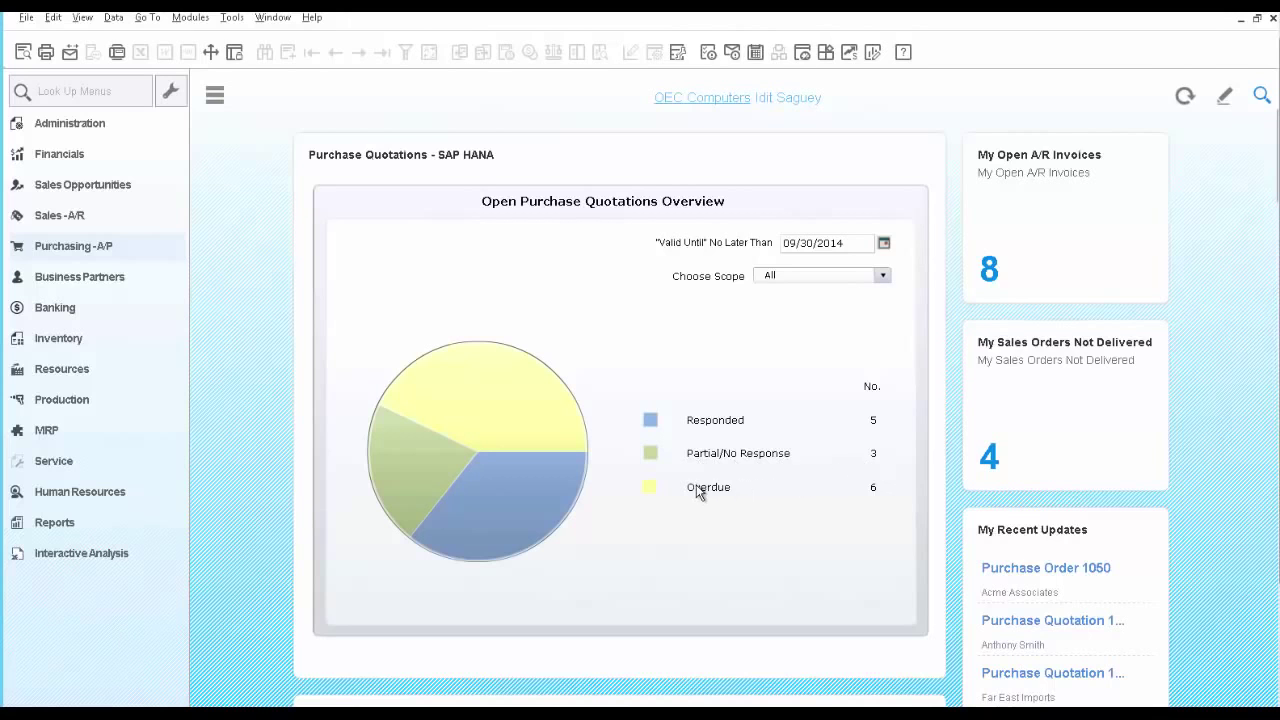
click(494, 420)
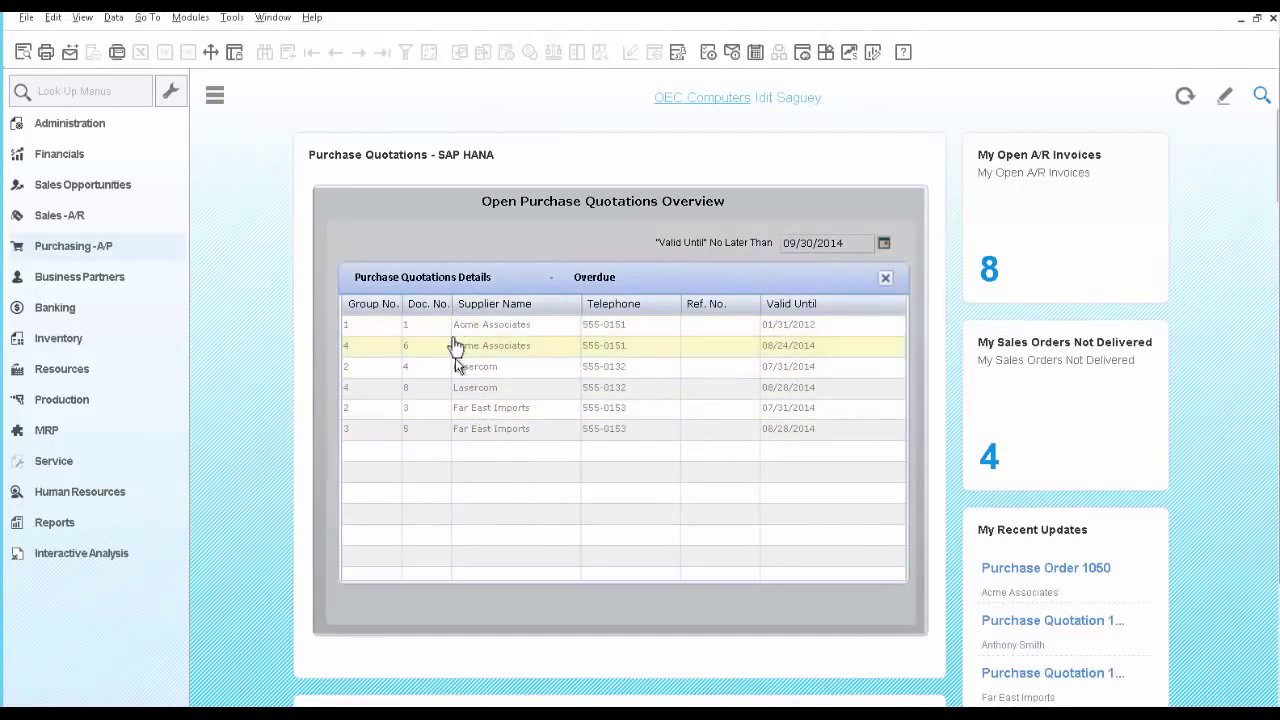
click(452, 431)
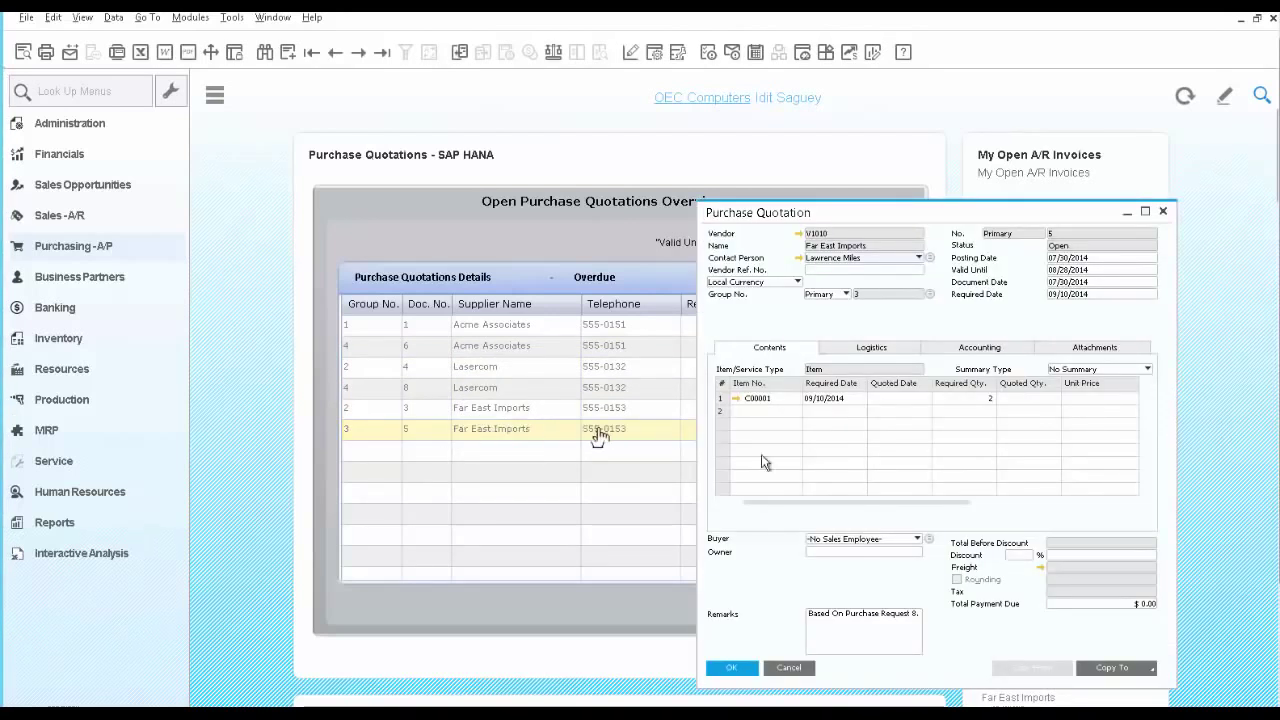
Step: Close the Far East Imports quotation and the overdue details, and review the responded purchase quotations from the dashboard chart
click(789, 668)
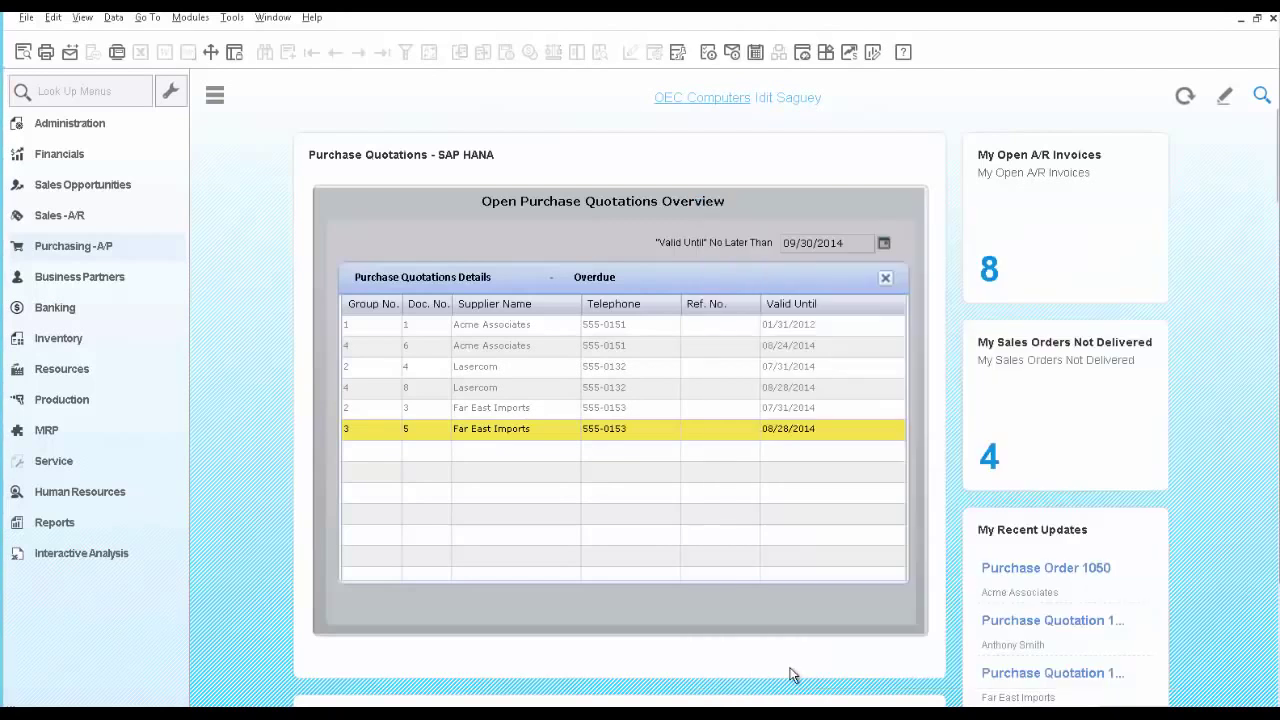
click(884, 279)
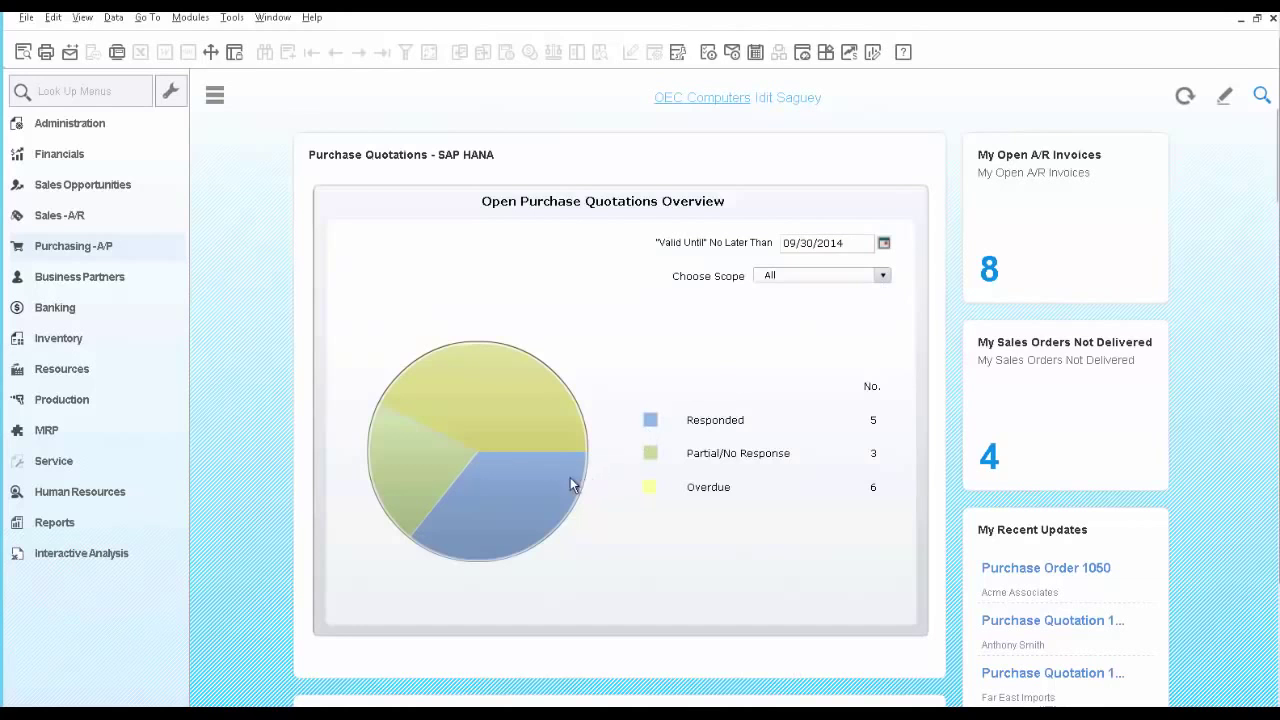
click(477, 494)
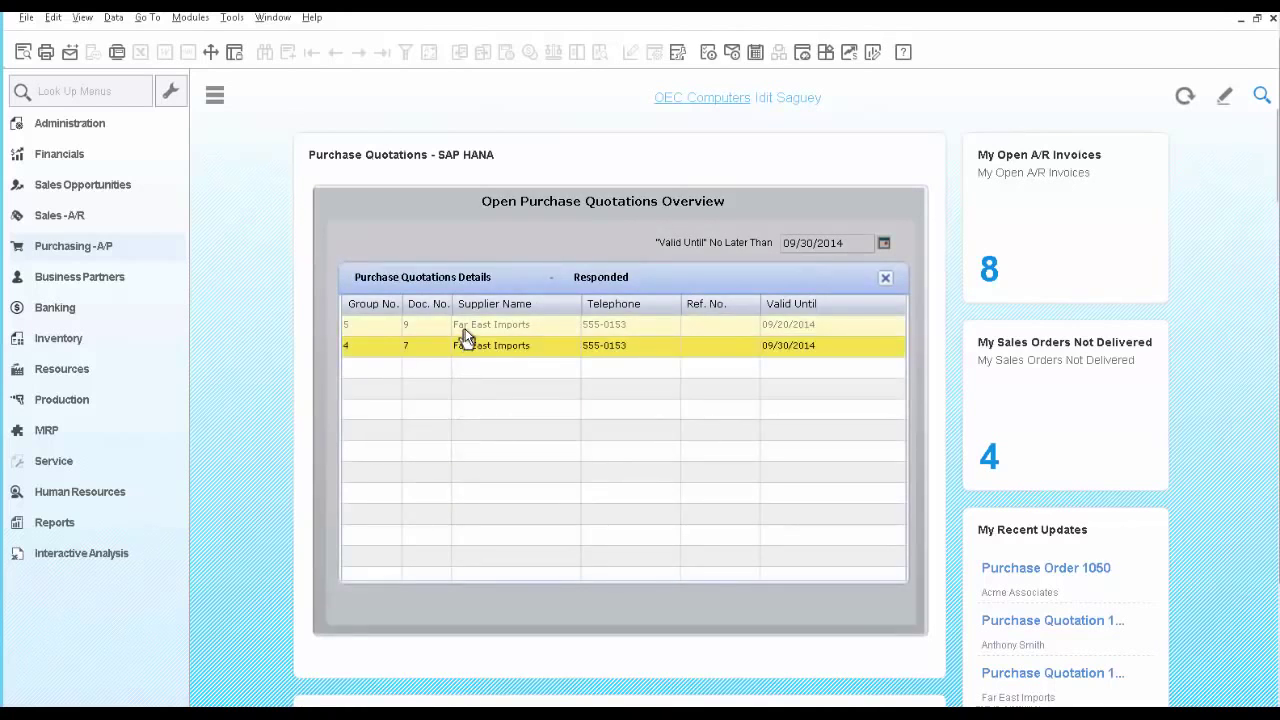
click(886, 280)
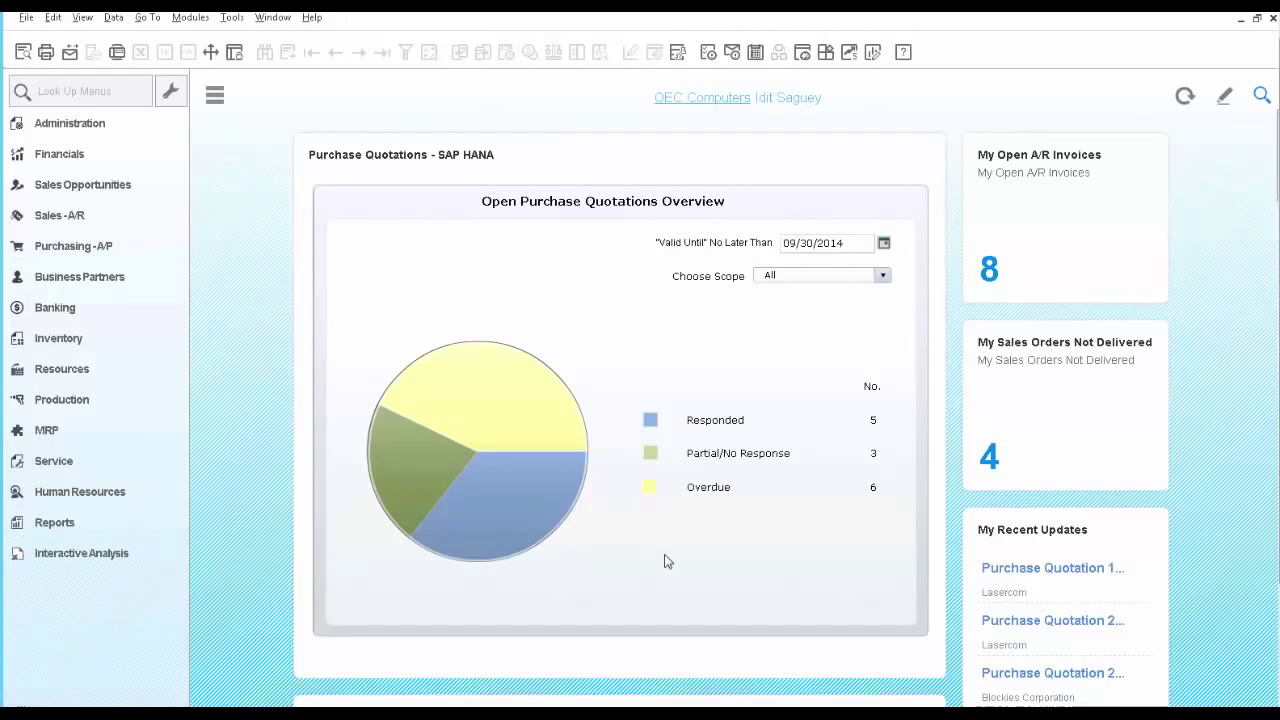
Step: Search the company data for item M00001, preview the item's price lists and filter the results to Goods Receipt PO
click(1262, 97)
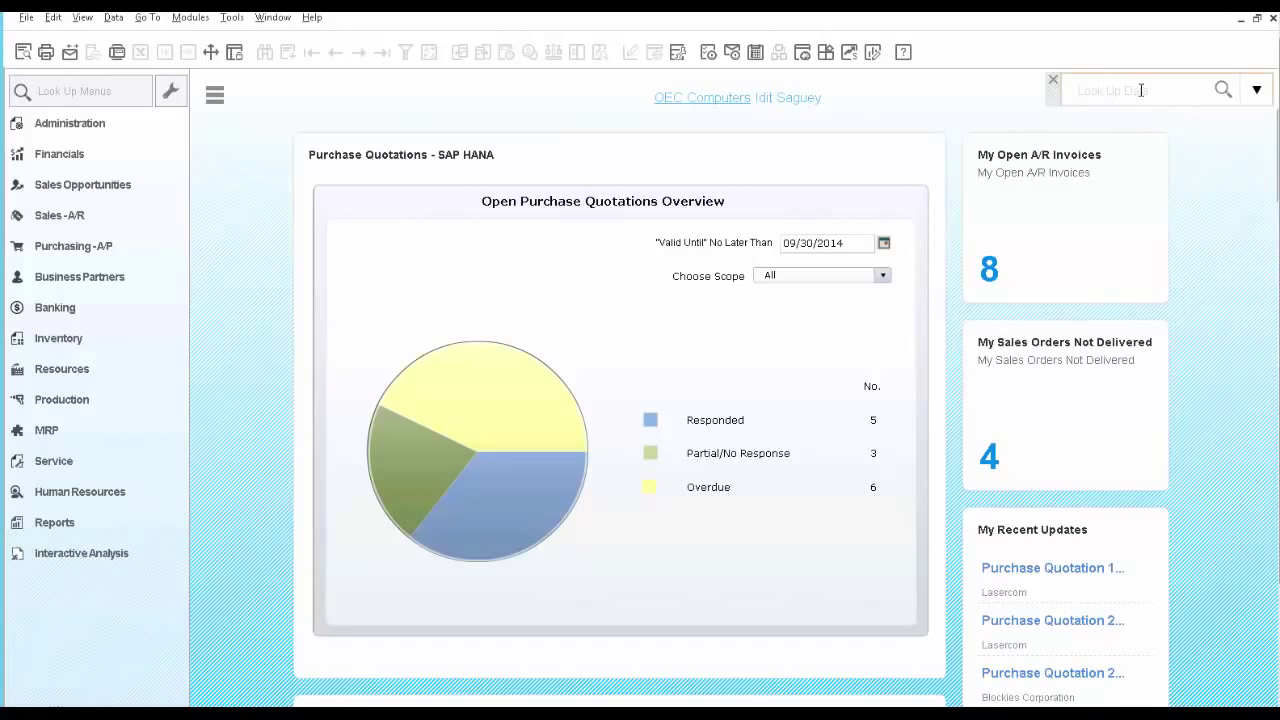
text(M00001)
key(Return)
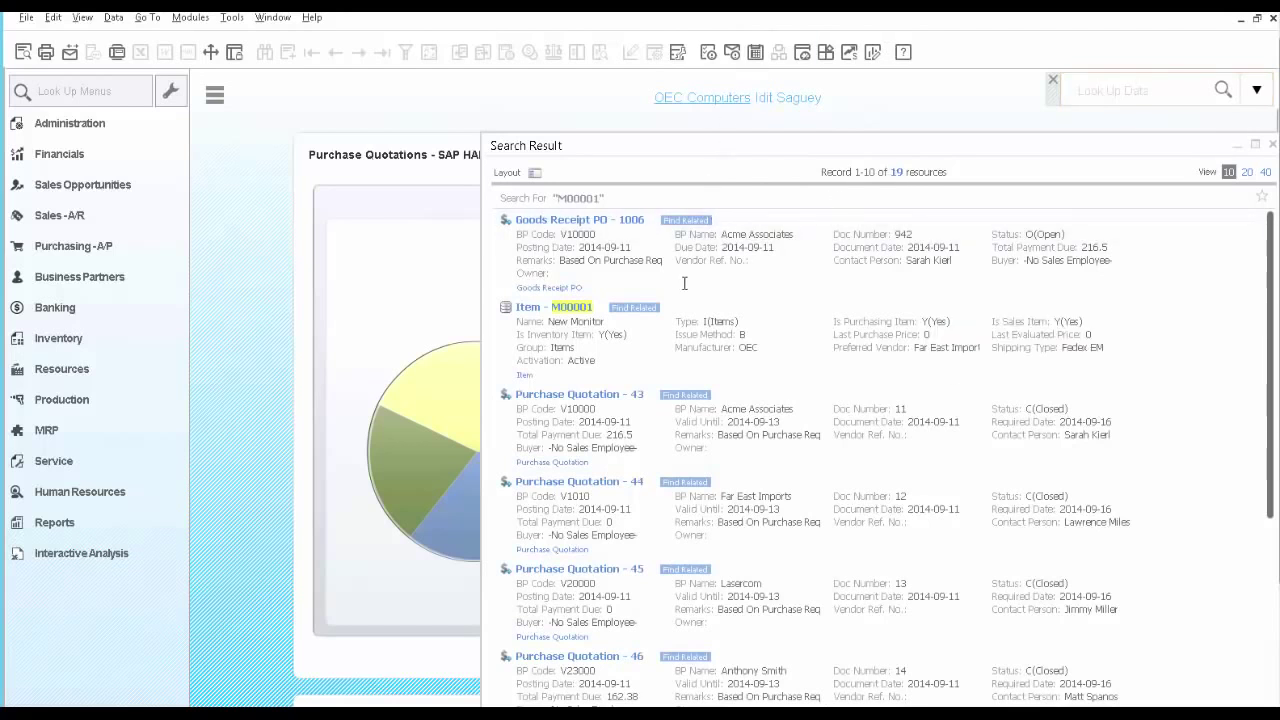
mouse_move(571, 318)
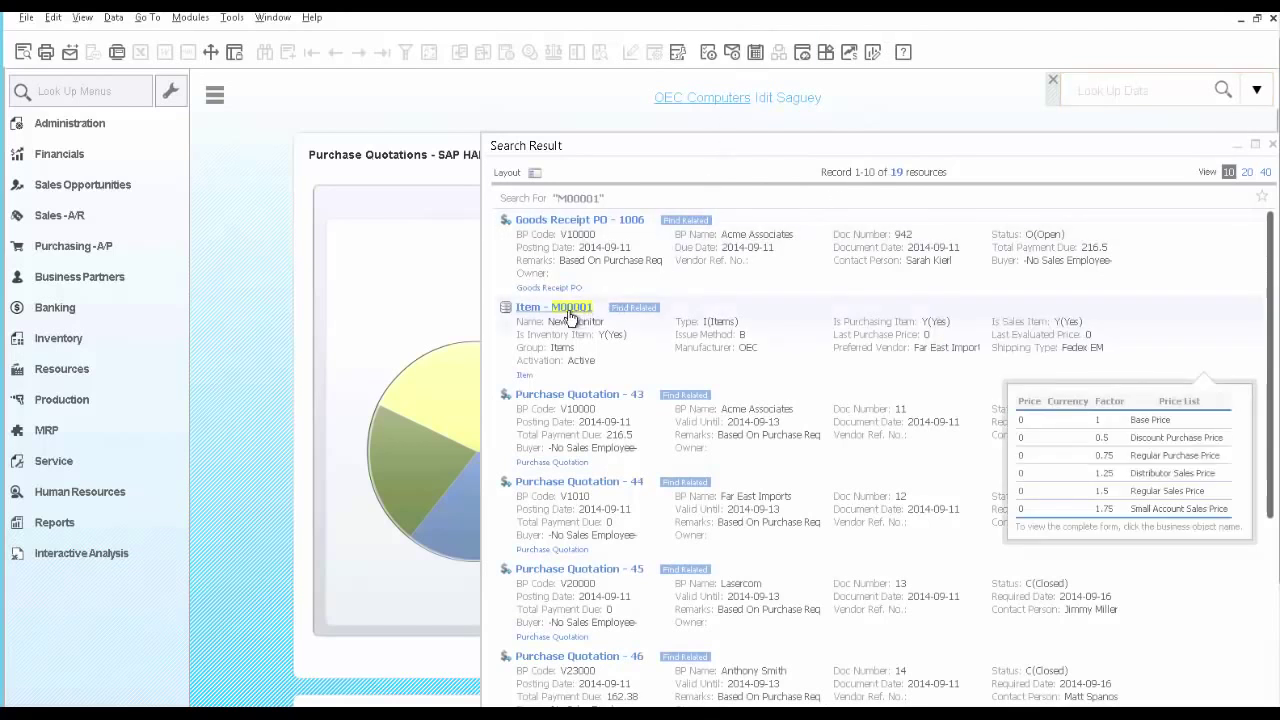
click(535, 172)
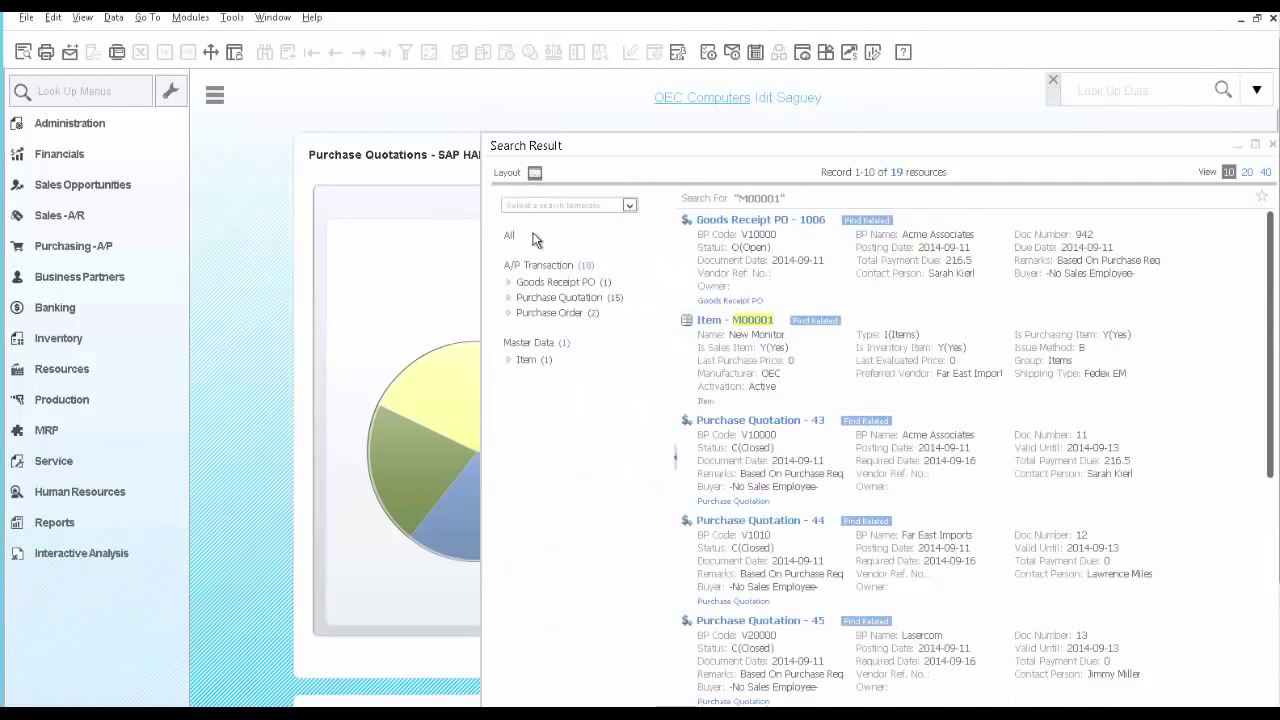
click(541, 282)
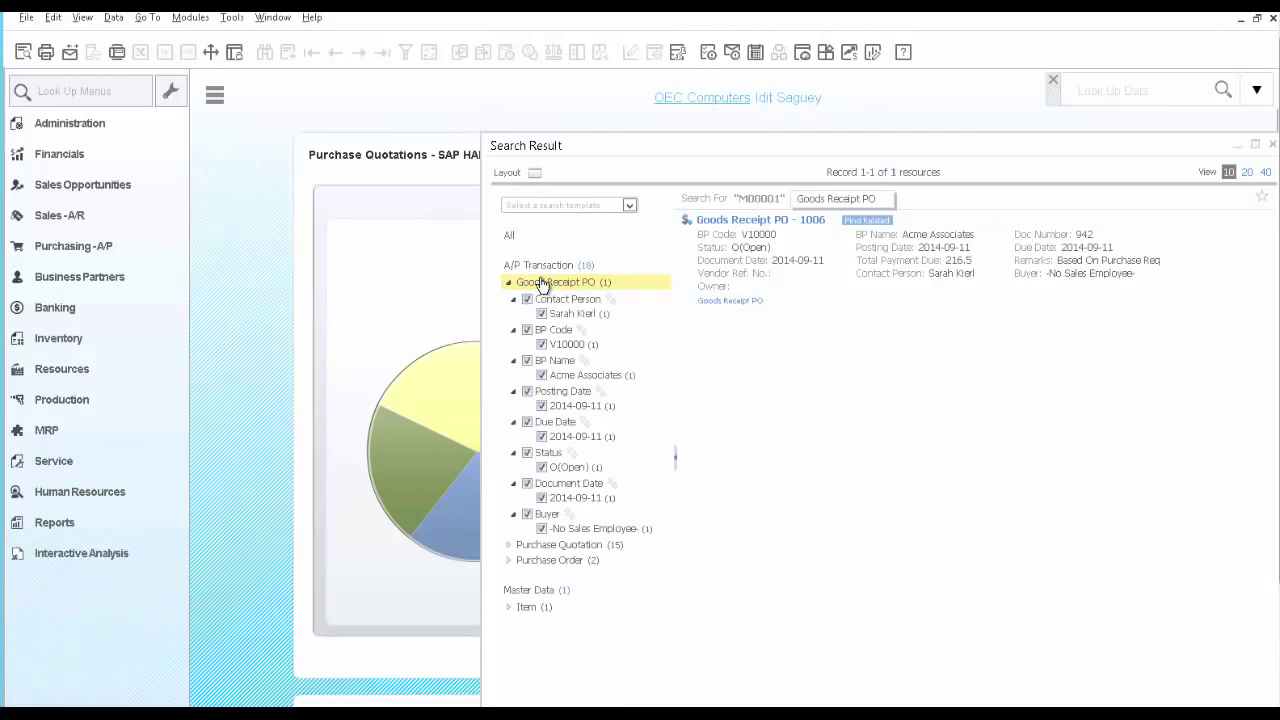
Step: Open the Acme Associates goods receipt PO found for the item and display its relationship map
mouse_move(722, 228)
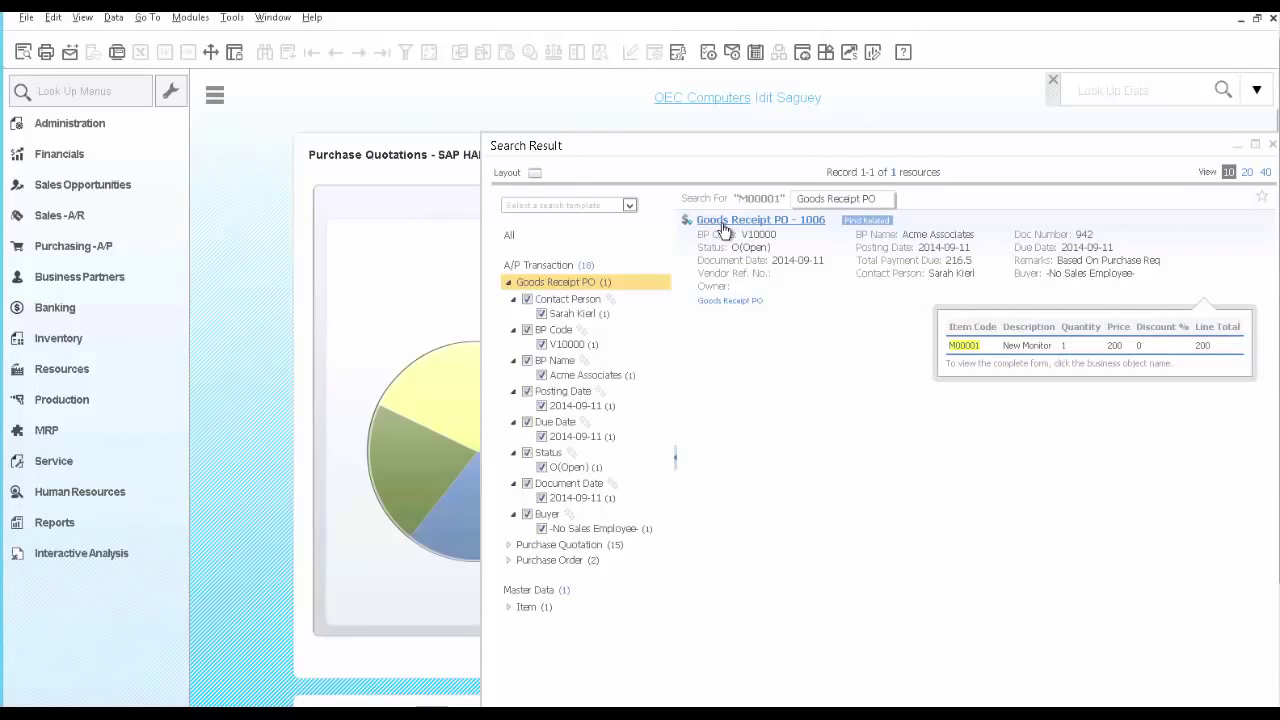
click(724, 229)
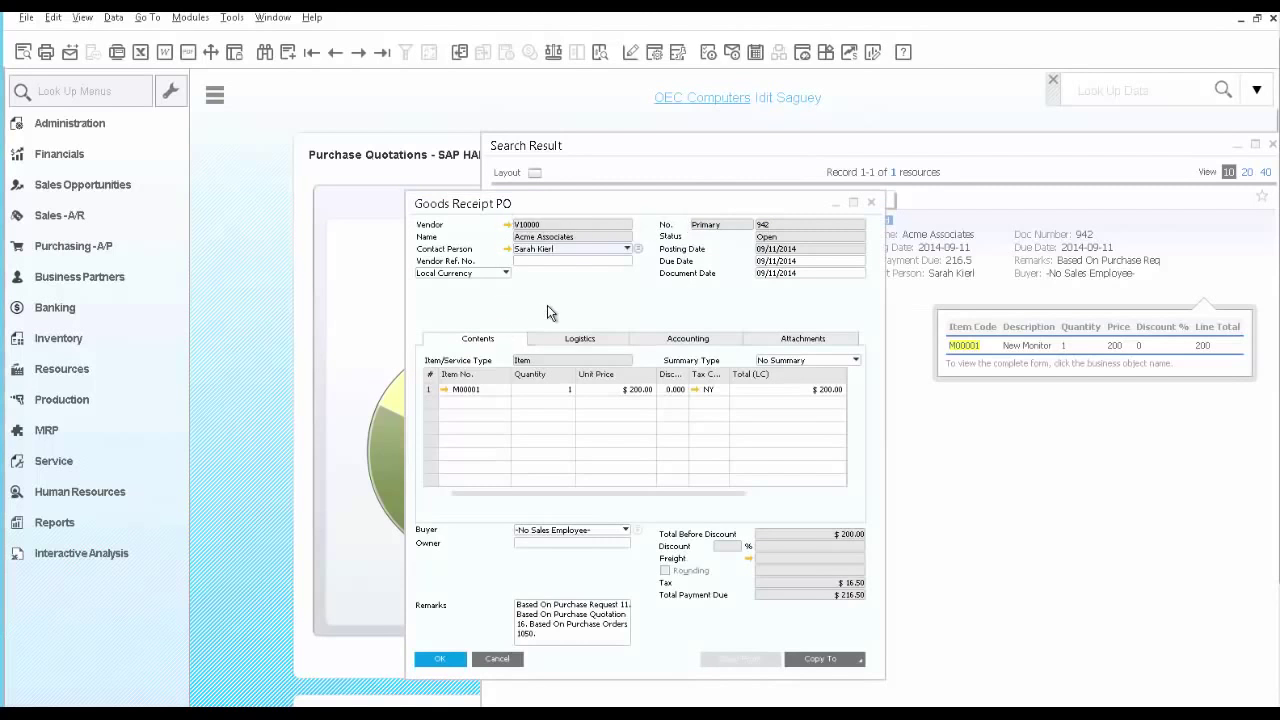
right_click(548, 304)
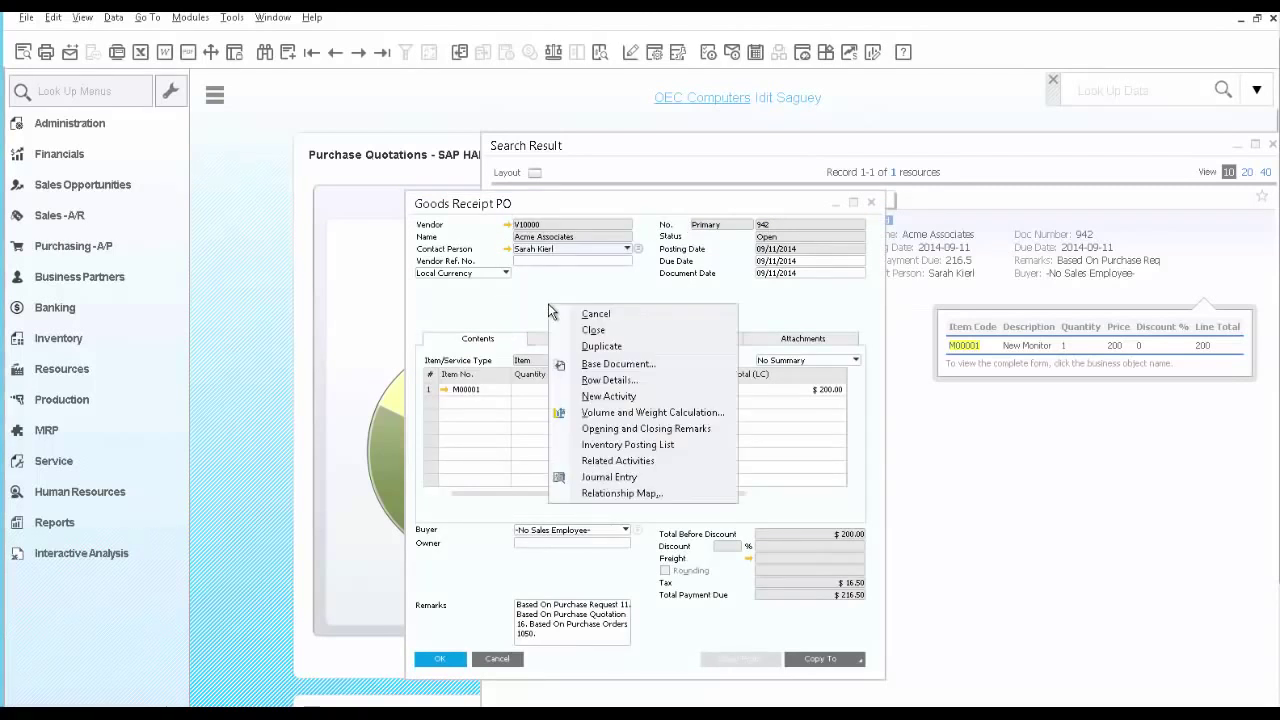
click(606, 493)
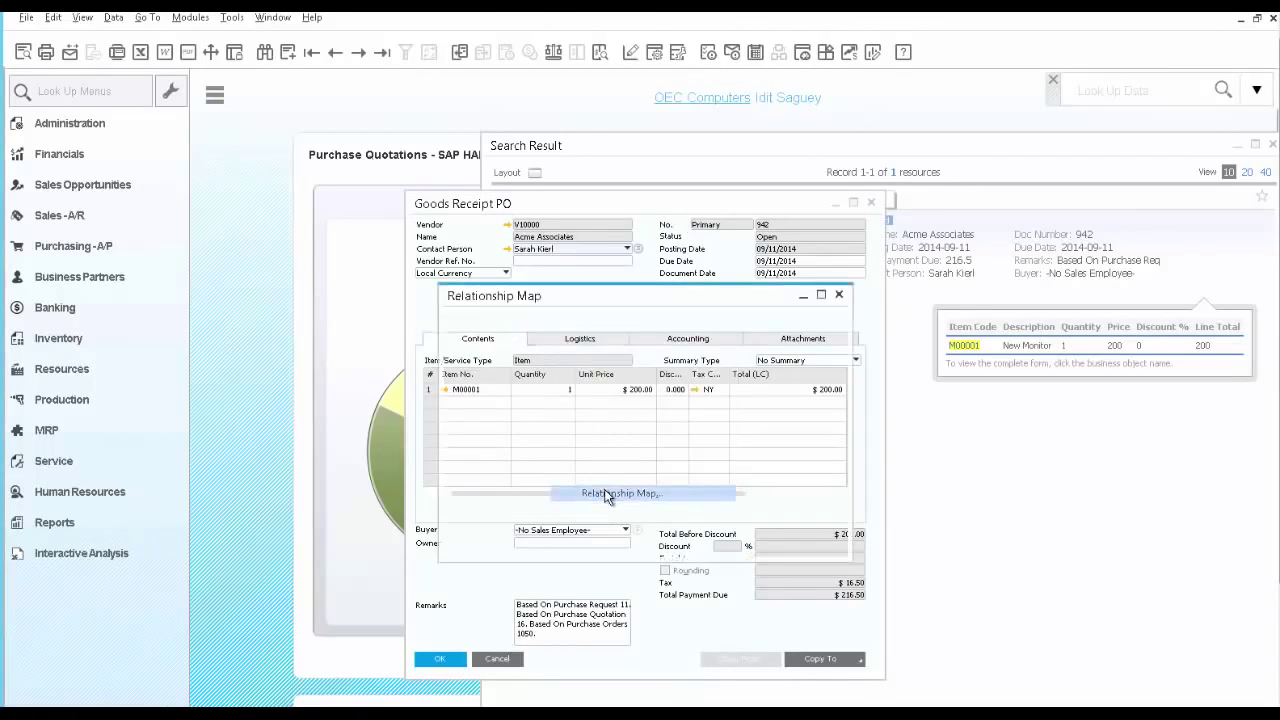